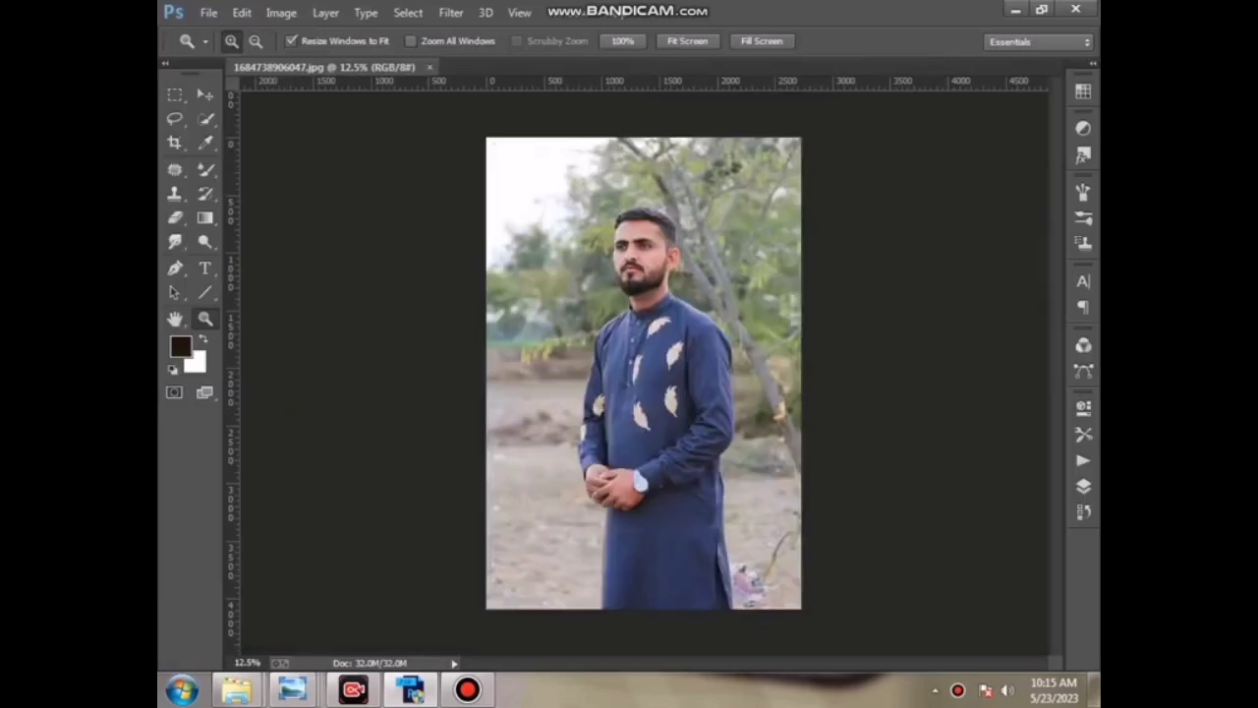
# Step: Quick-select the man from kurta to hair, then zoom in on his face
pyautogui.press('w')
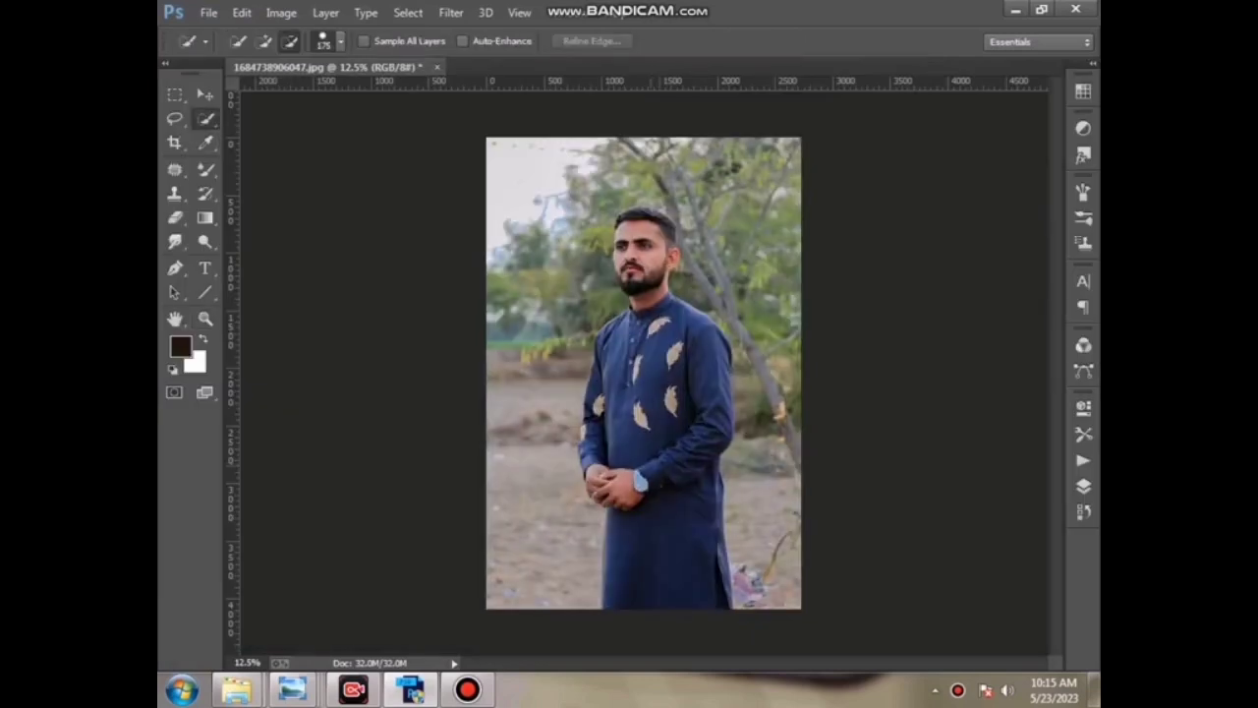
pyautogui.moveTo(603, 587); pyautogui.dragTo(605, 513)
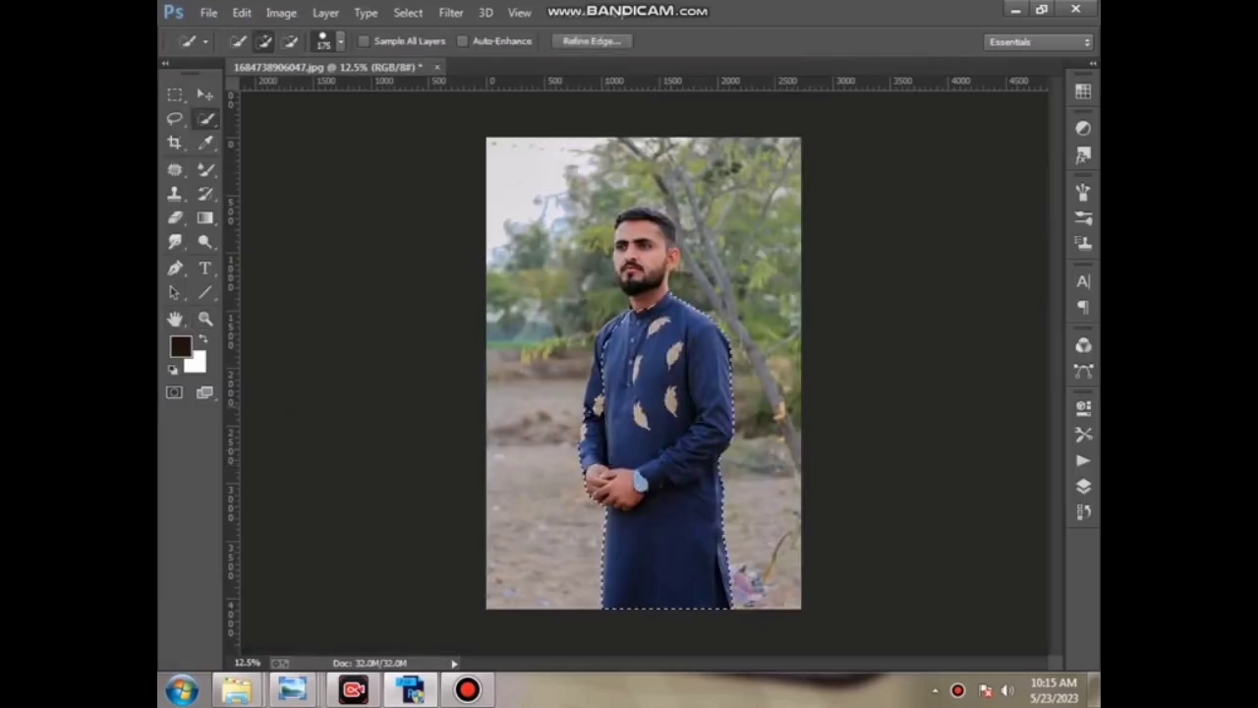
pyautogui.moveTo(656, 300); pyautogui.dragTo(641, 236)
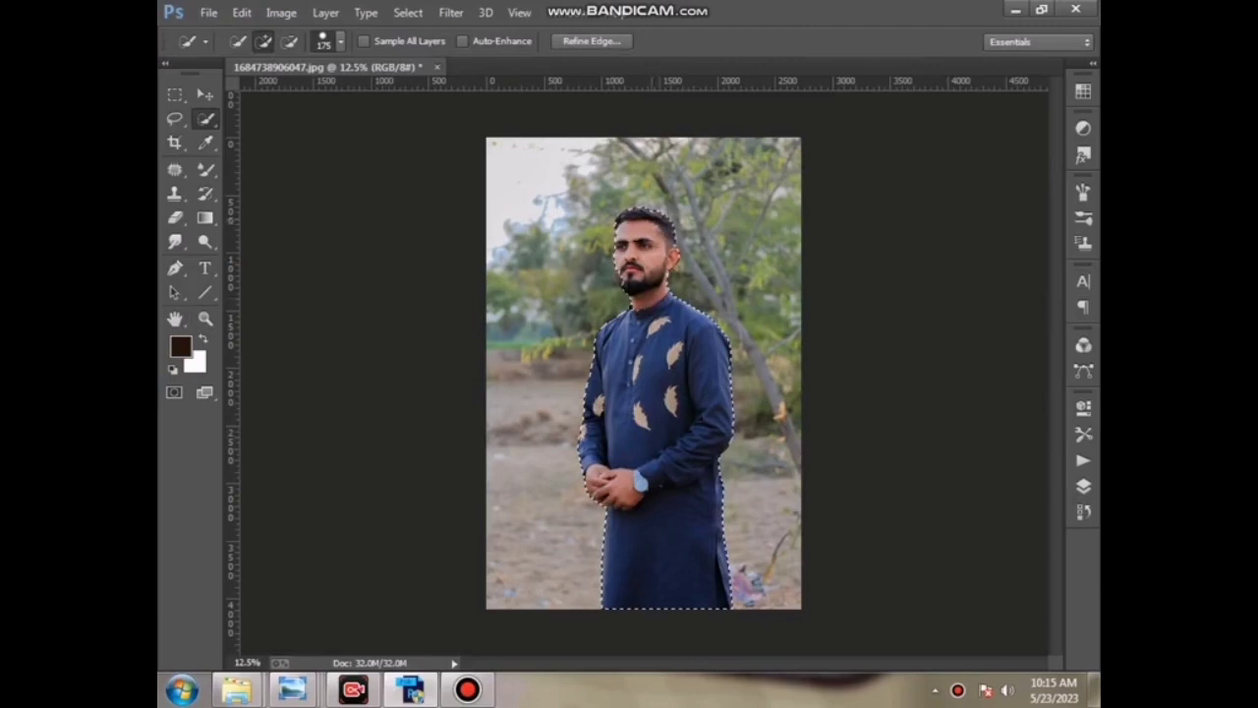
pyautogui.press('z')
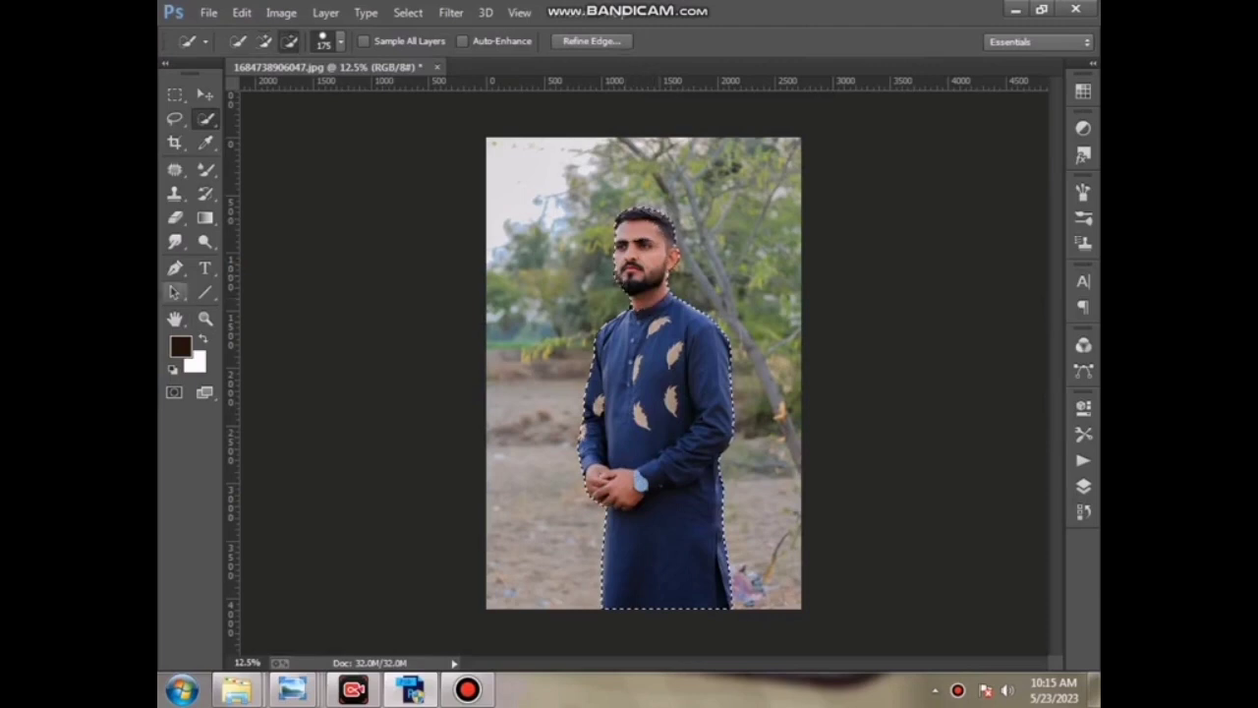
pyautogui.moveTo(585, 202); pyautogui.dragTo(733, 314)
# Step: At 100%, refine the selection edges around the face and neck, subtracting with Alt
pyautogui.doubleClick(525, 327)
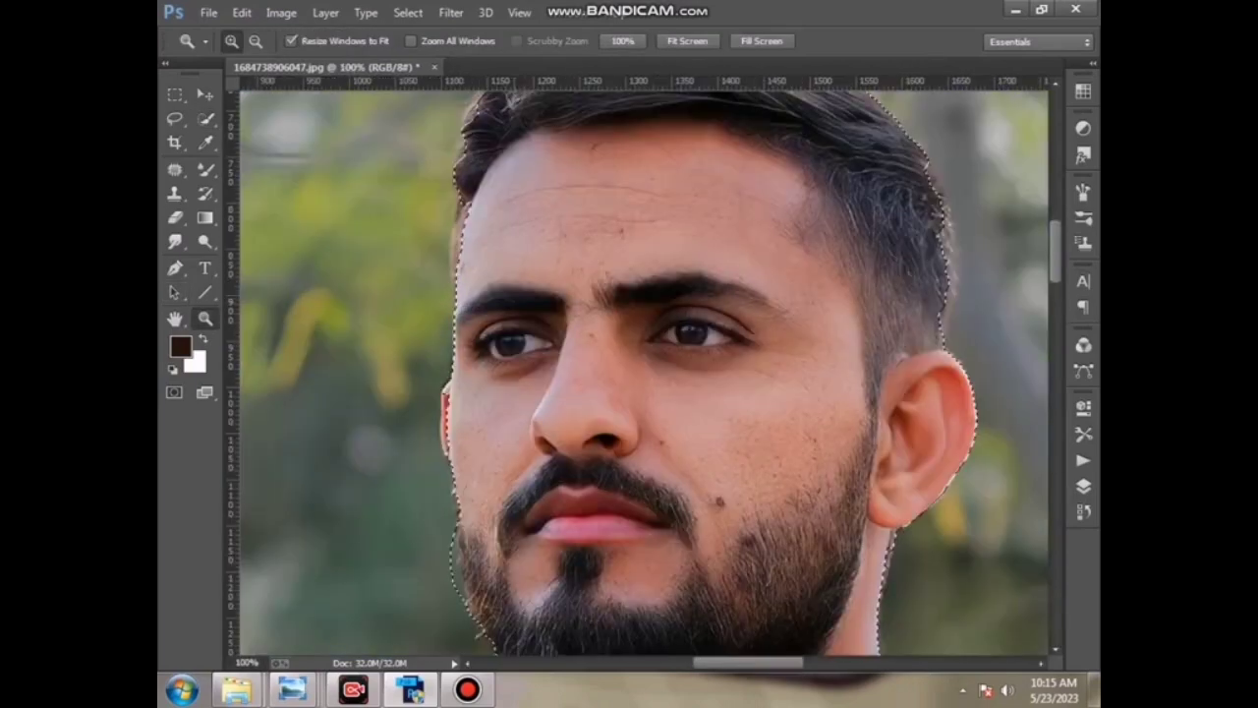
pyautogui.press('w')
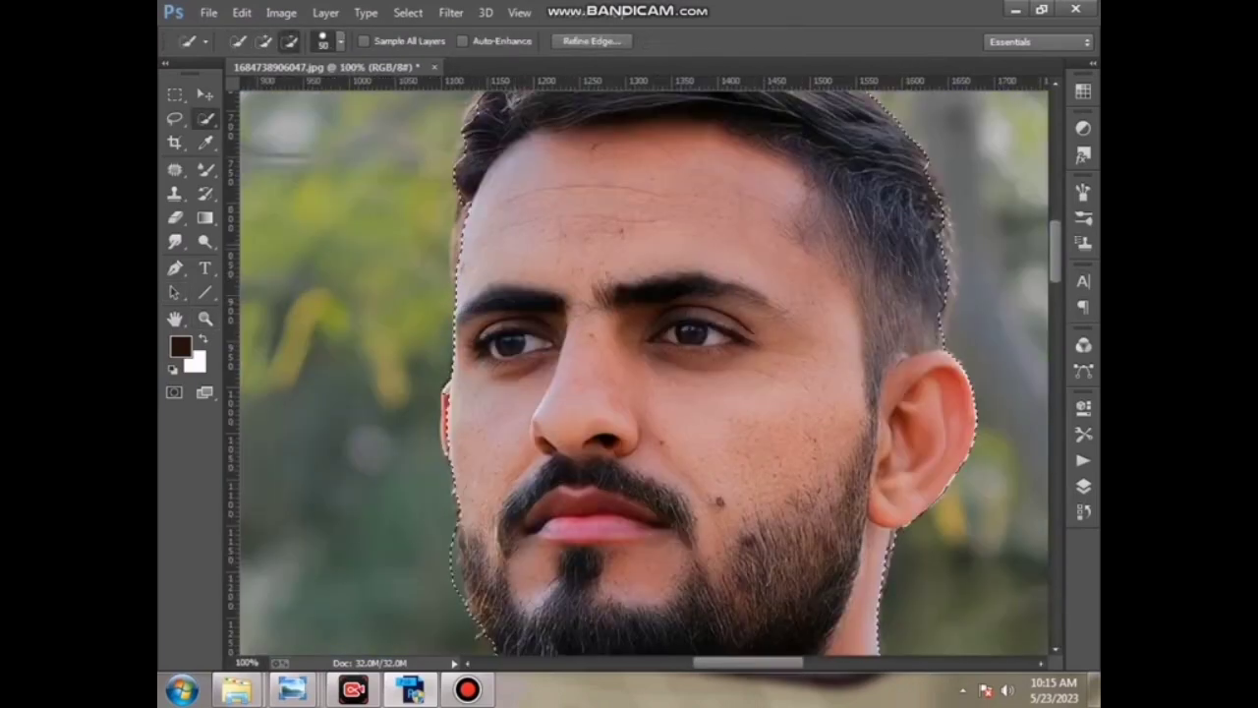
pyautogui.scroll(-3, 643, 373)
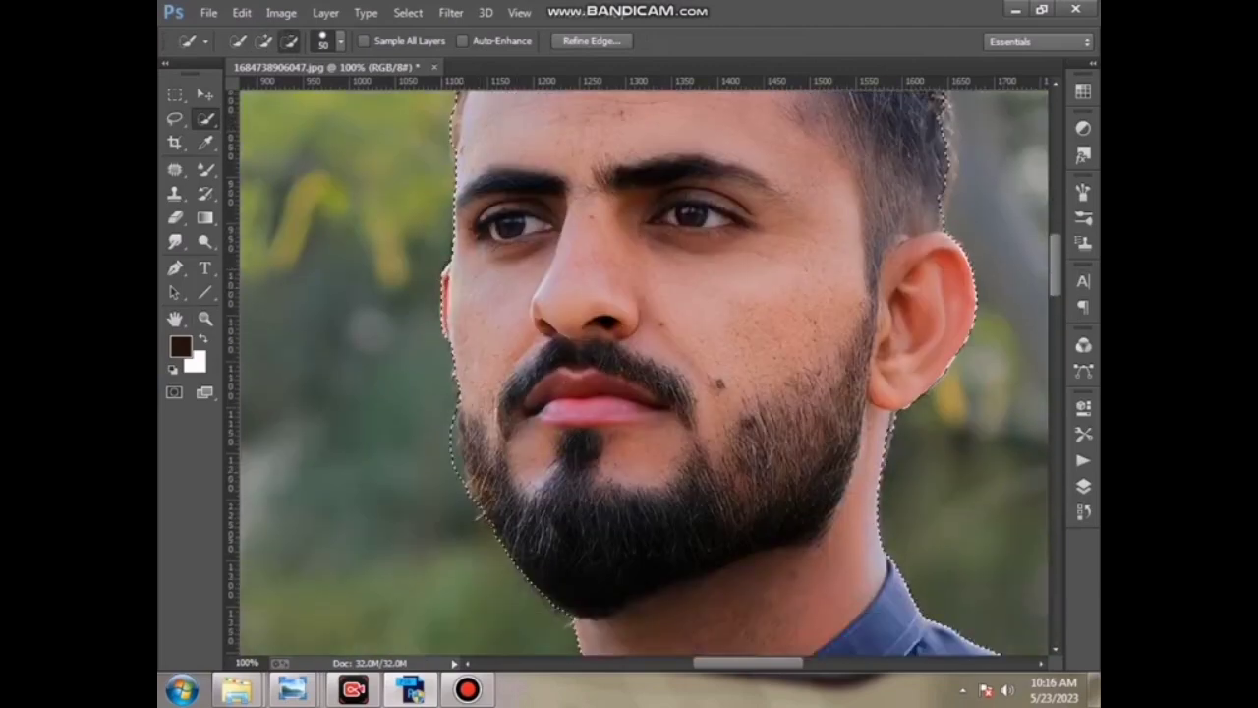
pyautogui.press('alt')
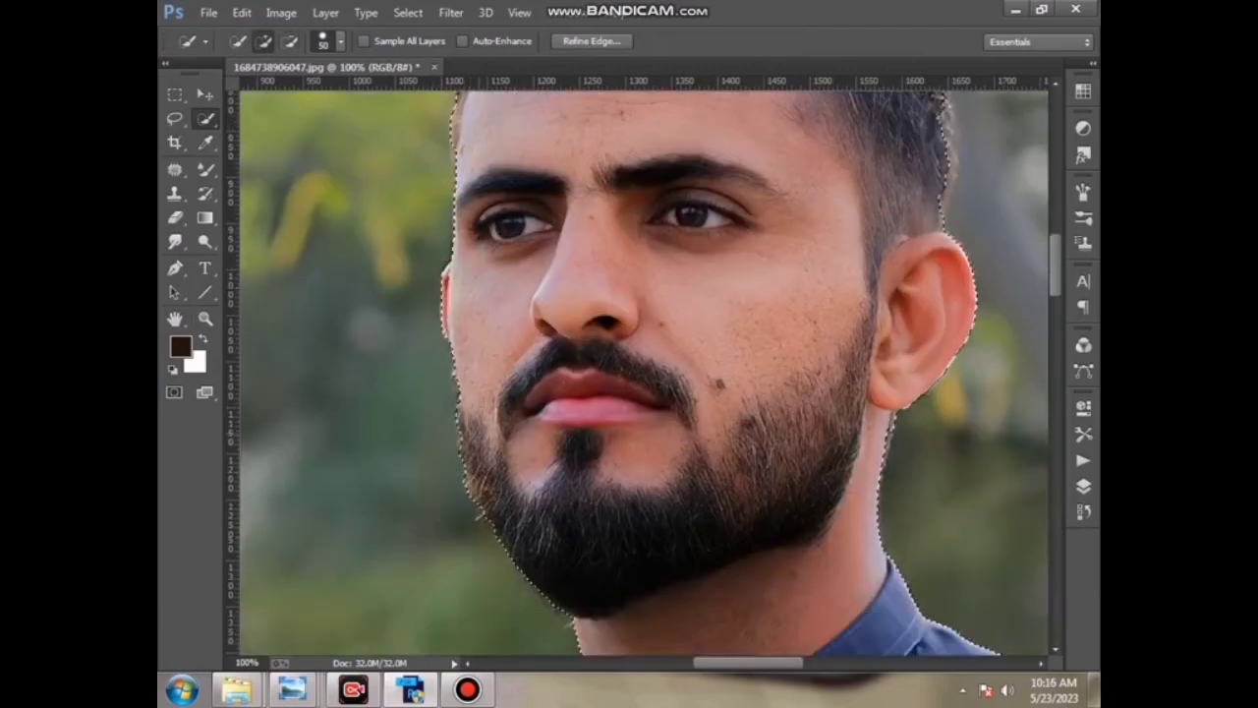
pyautogui.press('alt')
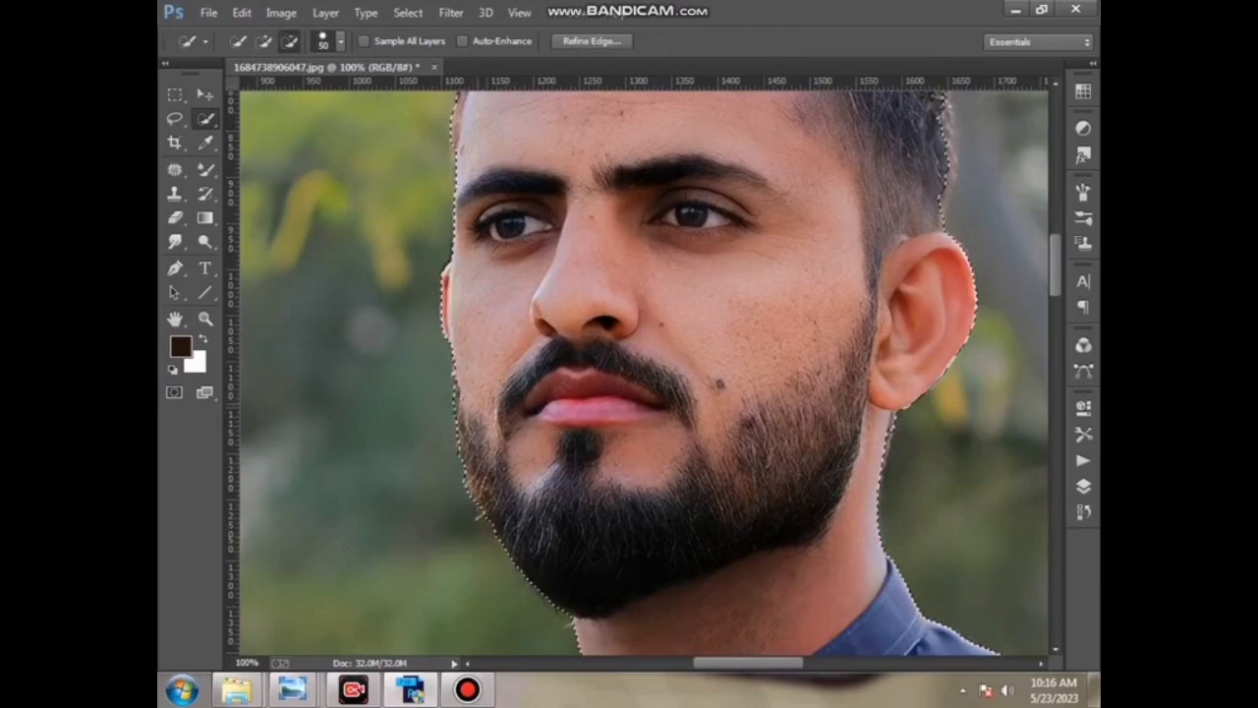
pyautogui.scroll(-6, 644, 374)
pyautogui.scroll(-5, 644, 373)
pyautogui.press('alt')
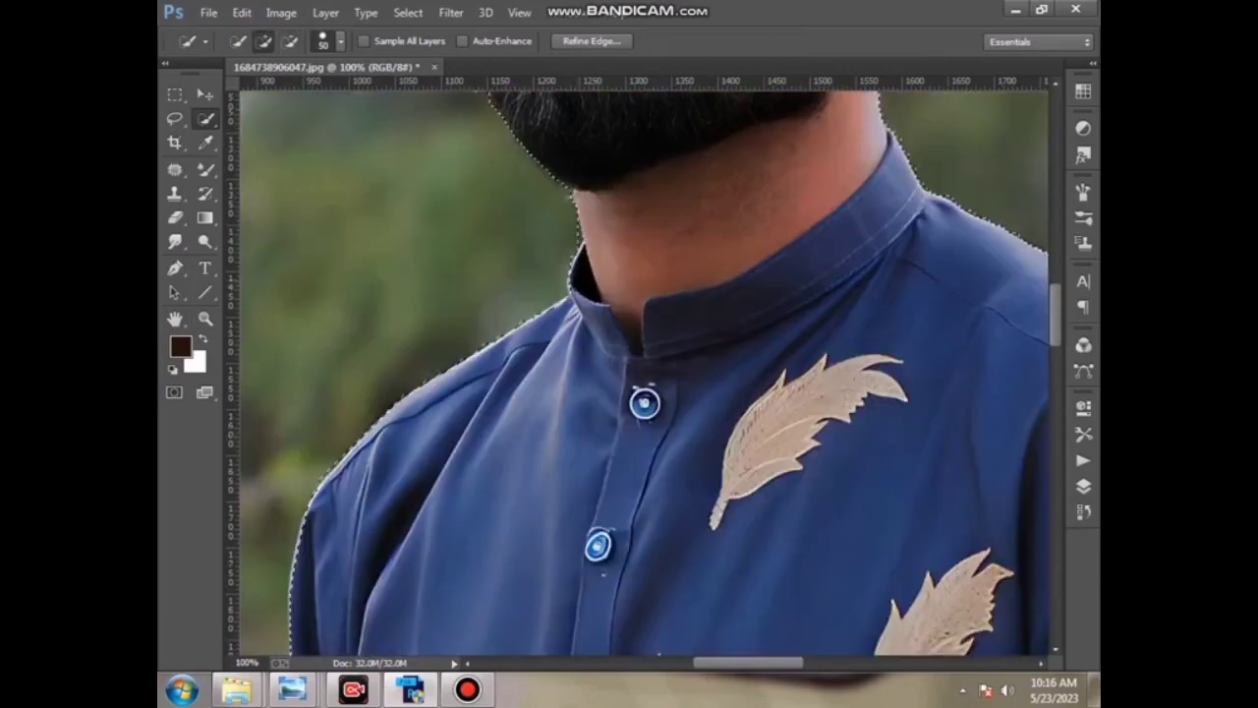
# Step: Continue refining the selection down along the kurta, hands and arm
pyautogui.scroll(-6, 644, 373)
pyautogui.scroll(-3, 644, 373)
pyautogui.hscroll(-5, 644, 373)
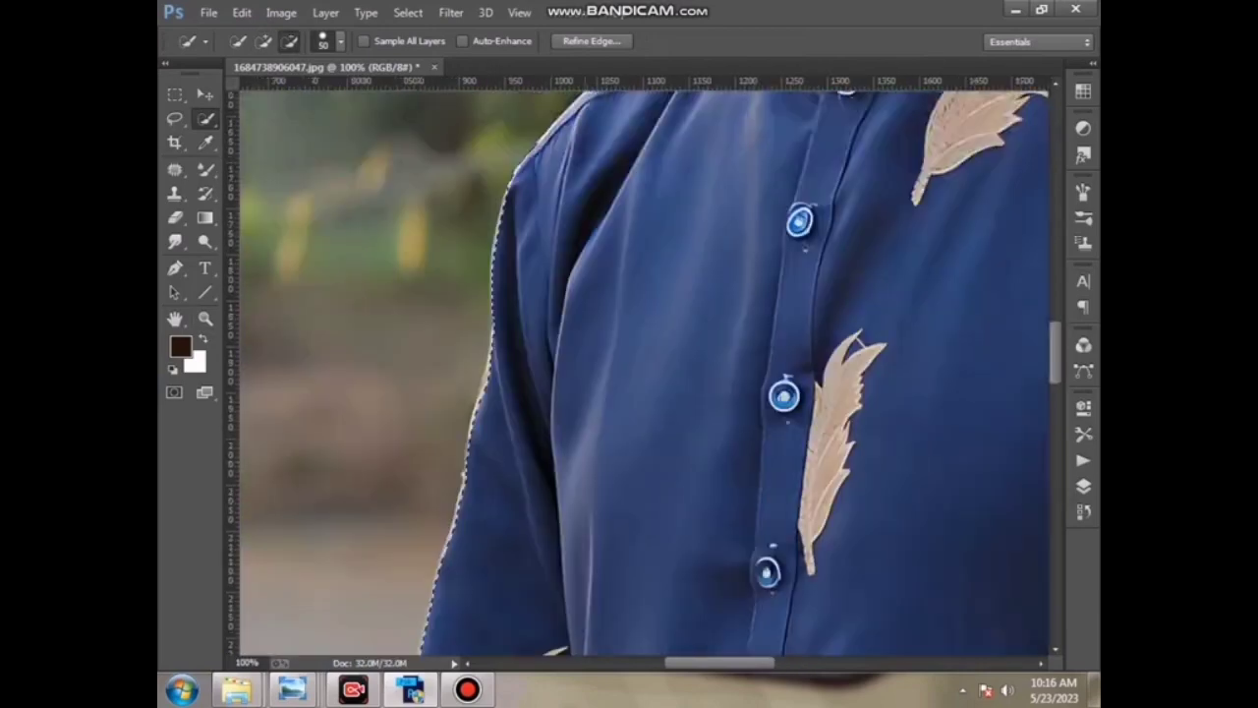
pyautogui.scroll(-2, 644, 374)
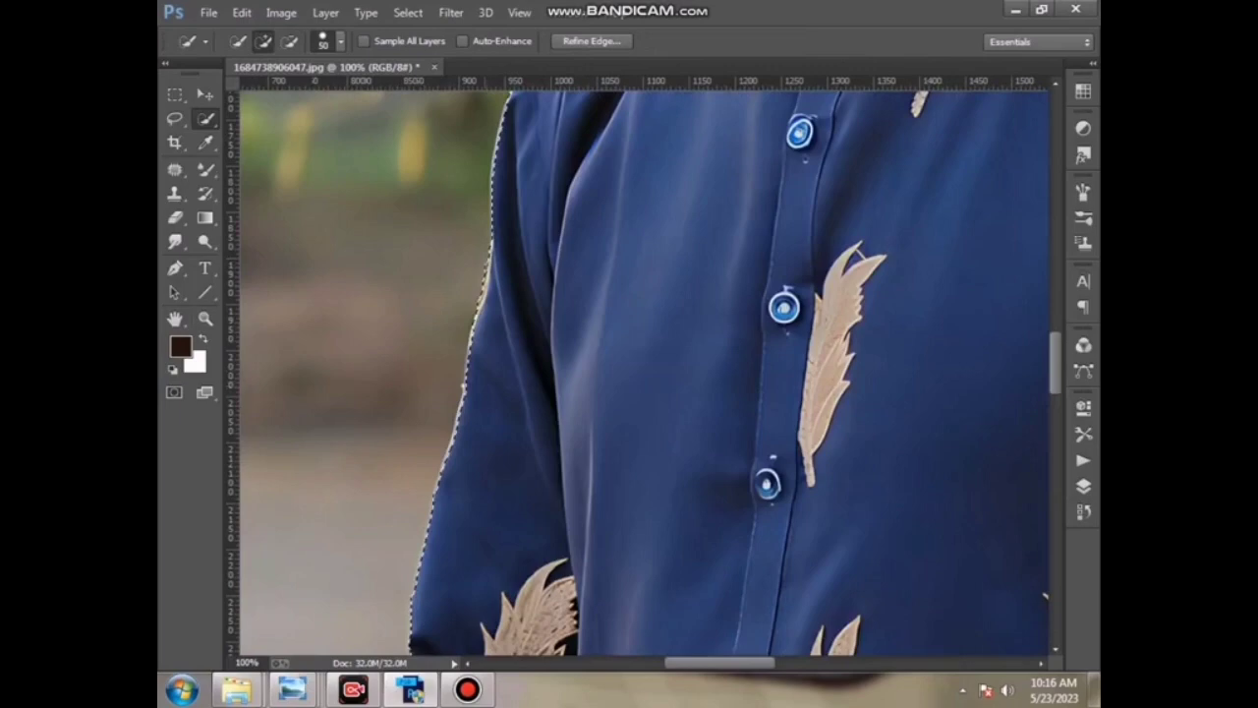
pyautogui.scroll(-6, 644, 373)
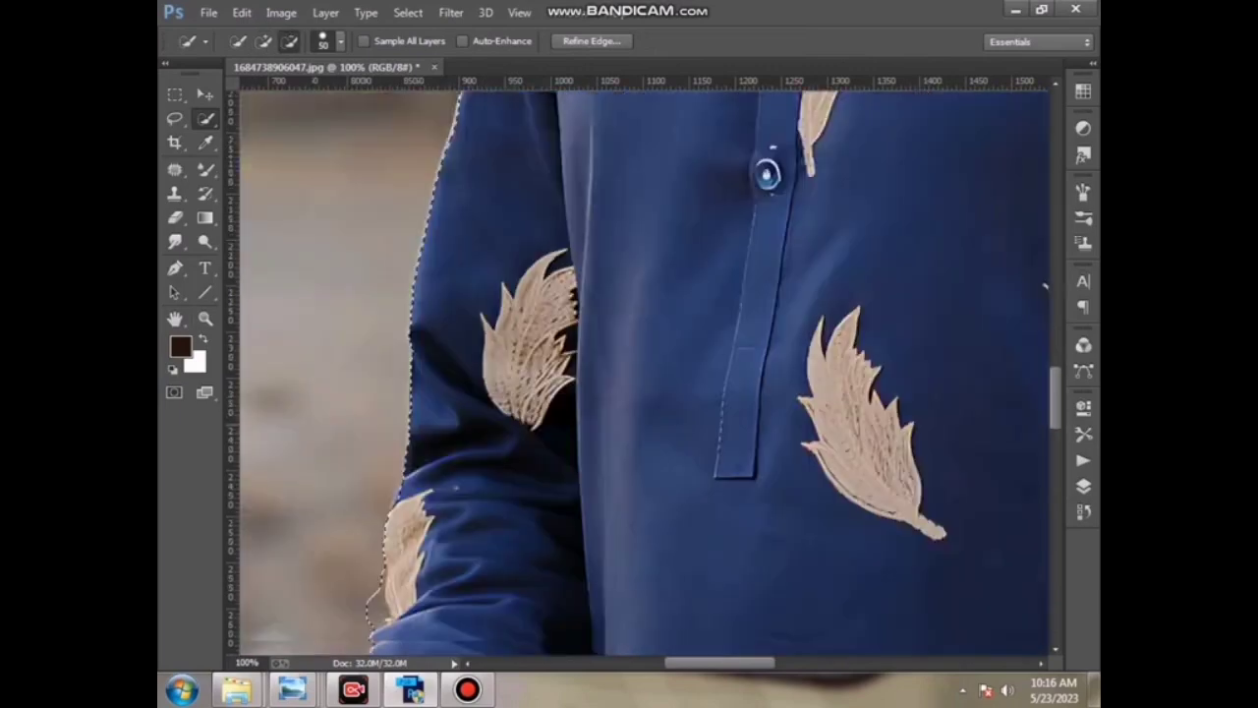
pyautogui.scroll(-2, 644, 374)
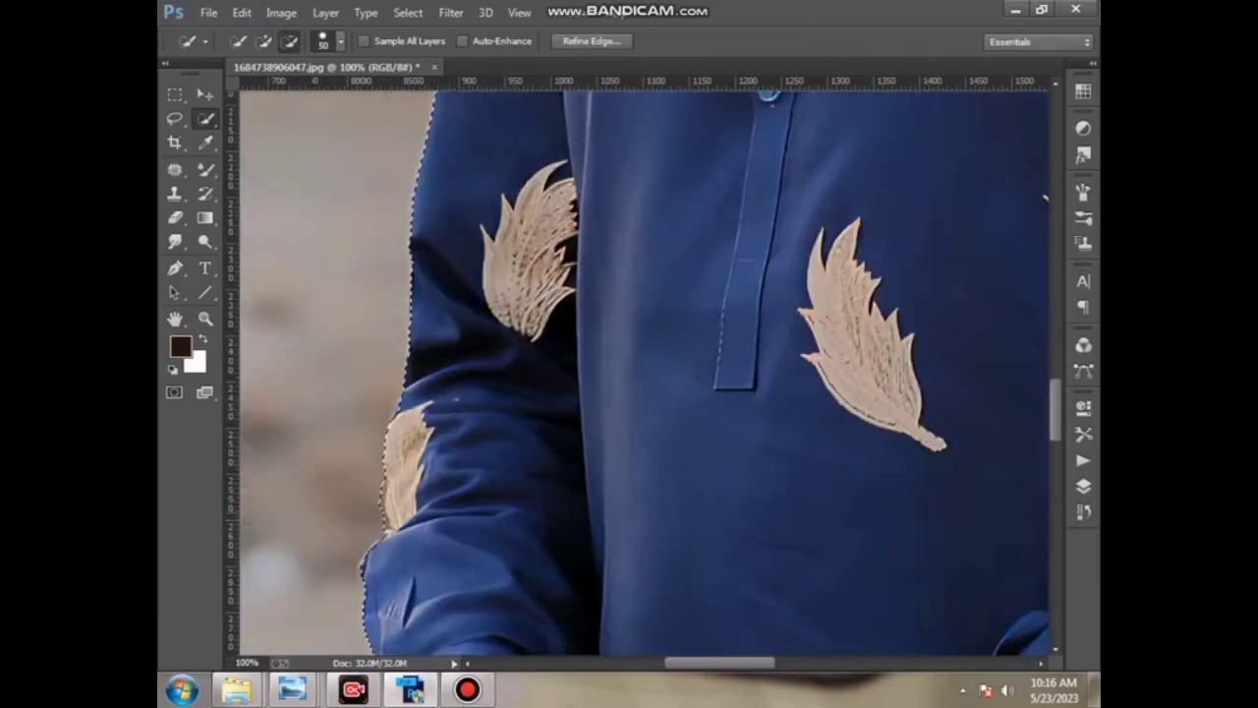
pyautogui.scroll(-2, 644, 373)
pyautogui.scroll(-6, 643, 373)
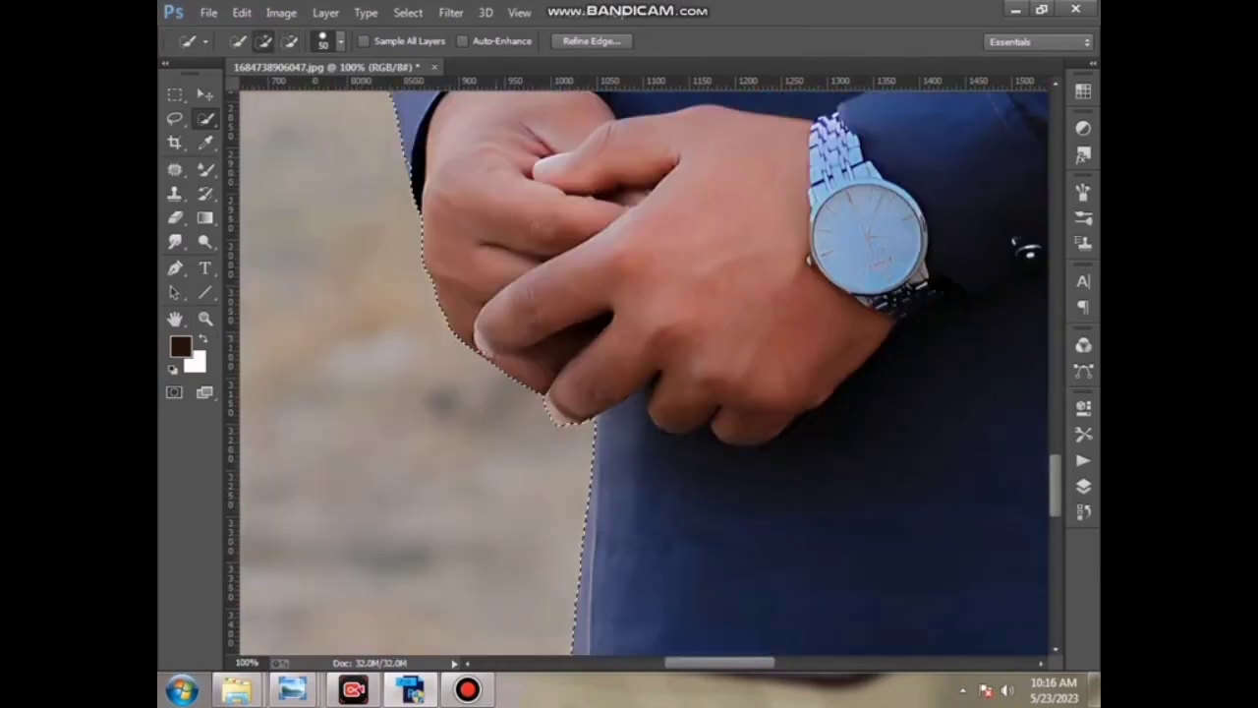
pyautogui.scroll(-5, 644, 373)
pyautogui.scroll(-10, 644, 373)
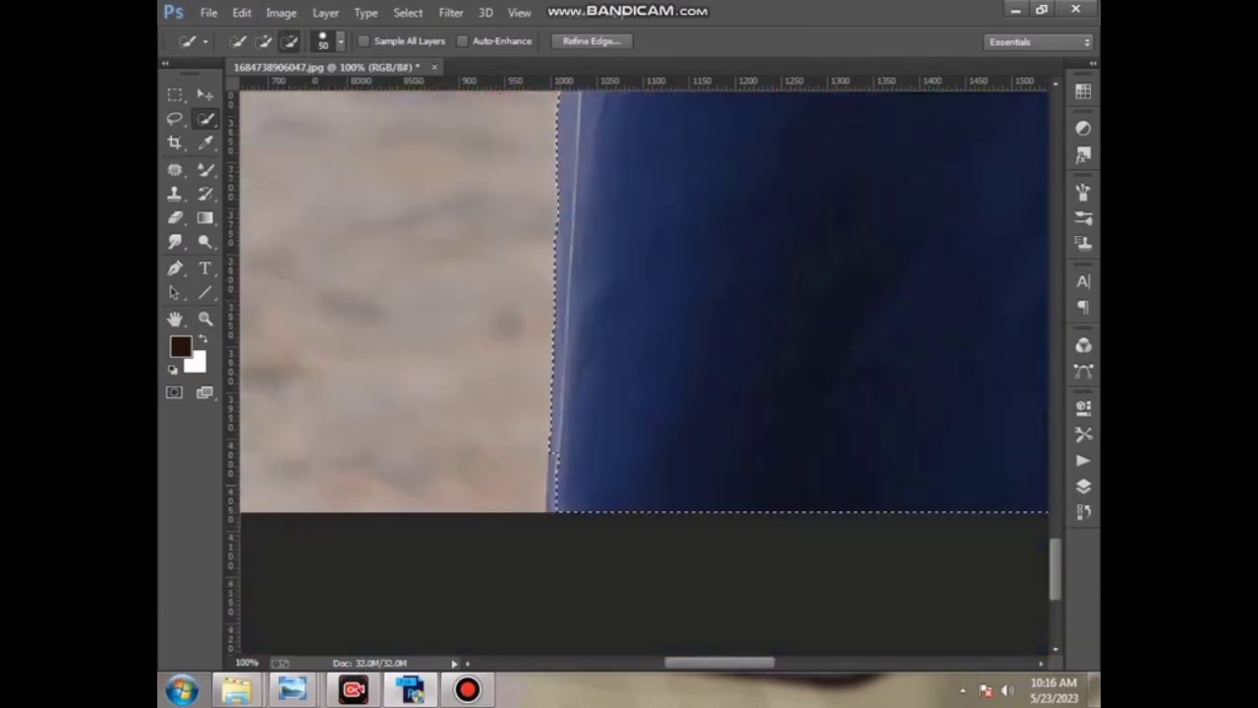
# Step: Work back up the figure, tightening edges along the sleeves, head and ear
pyautogui.hscroll(10, 643, 373)
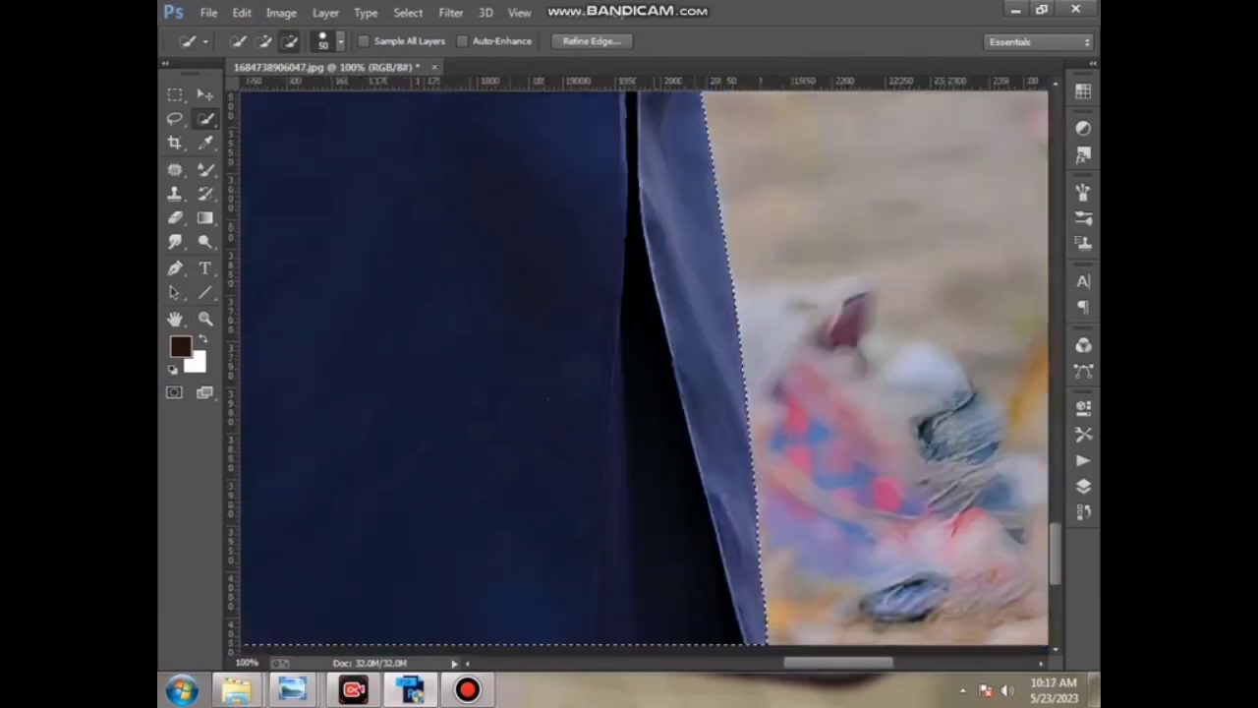
pyautogui.scroll(5, 644, 373)
pyautogui.scroll(5, 644, 373)
pyautogui.scroll(5, 644, 374)
pyautogui.scroll(4, 475, 501)
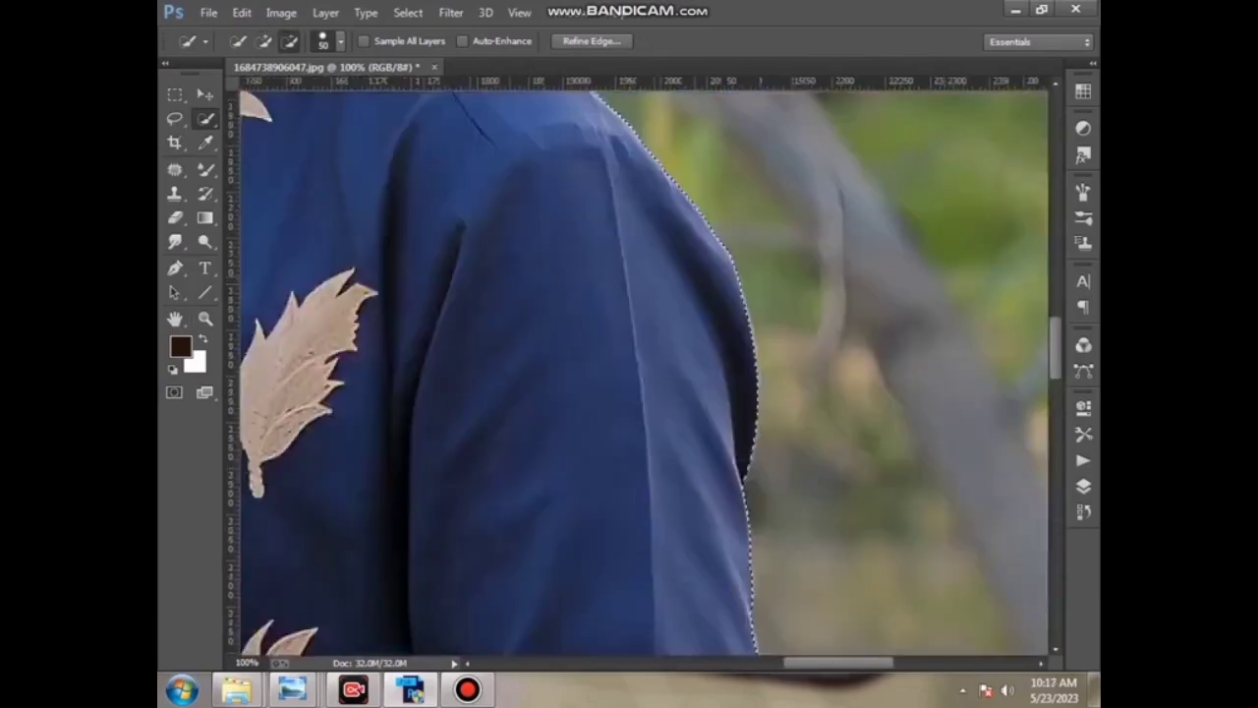
pyautogui.scroll(4, 475, 501)
pyautogui.scroll(4, 255, 458)
pyautogui.hscroll(-3, 256, 458)
pyautogui.scroll(3, 257, 646)
# Step: Remove the selection bulge beside the hair and correct the hairline edge
pyautogui.scroll(5, 258, 647)
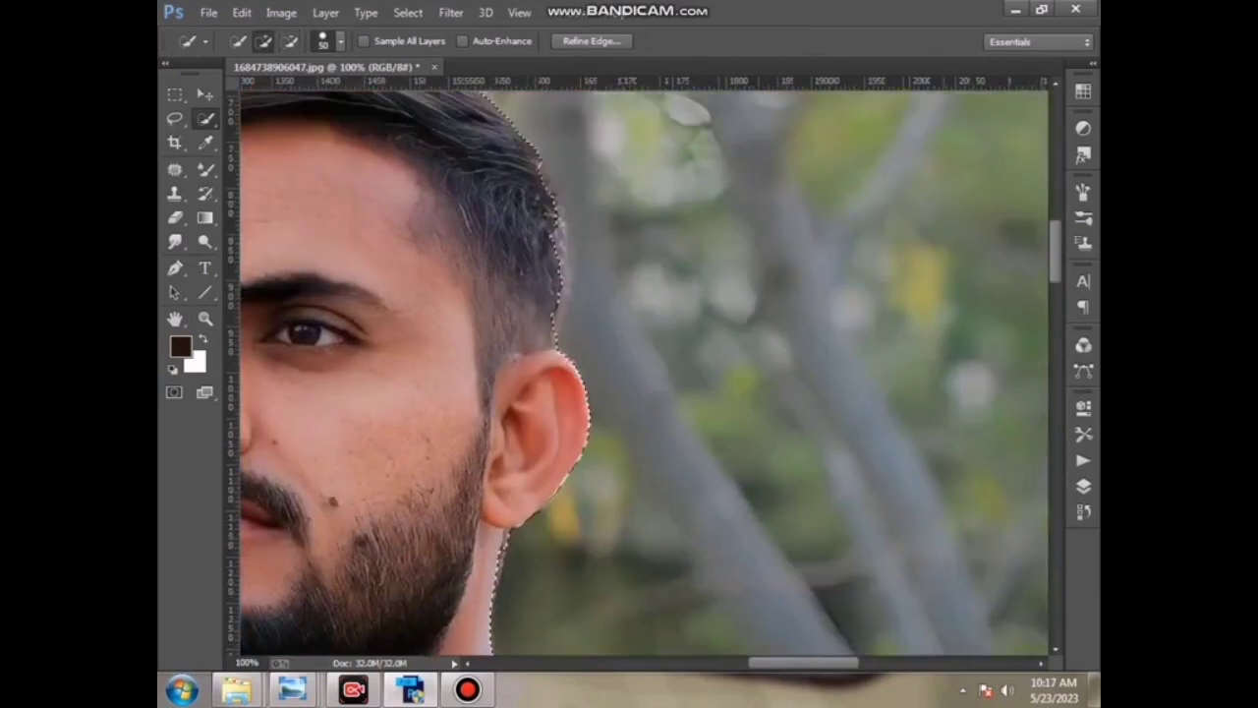
pyautogui.moveTo(556, 192); pyautogui.dragTo(565, 236)
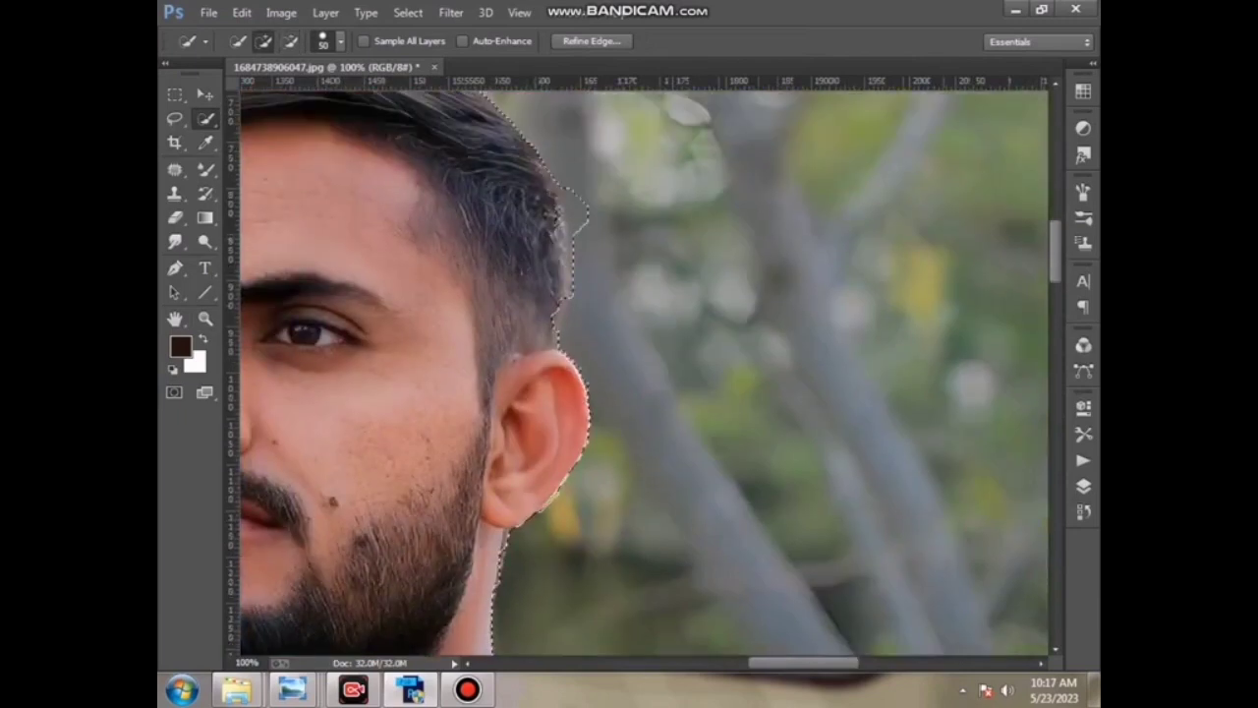
pyautogui.moveTo(572, 201); pyautogui.dragTo(568, 240)
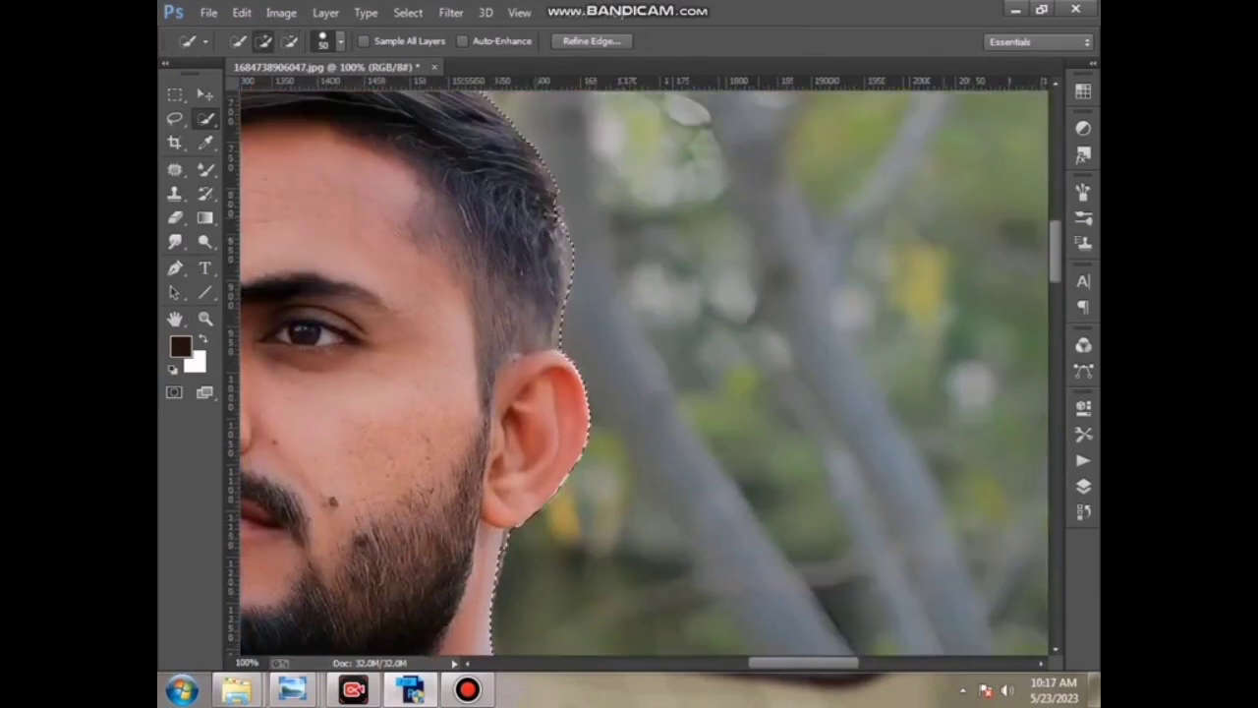
pyautogui.hscroll(-2, 639, 373)
pyautogui.scroll(3, 638, 373)
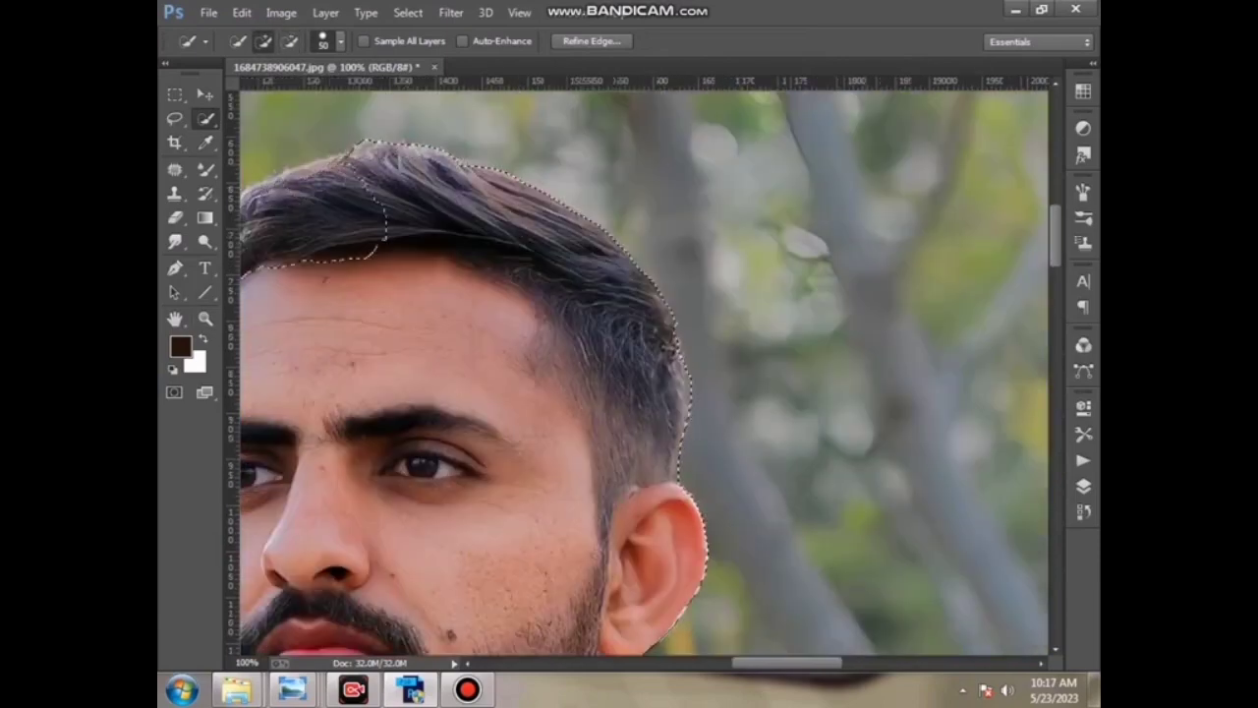
pyautogui.moveTo(339, 159); pyautogui.dragTo(329, 236)
pyautogui.hotkey('ctrl', 'z')
pyautogui.hscroll(-2, 643, 373)
pyautogui.hscroll(-2, 644, 373)
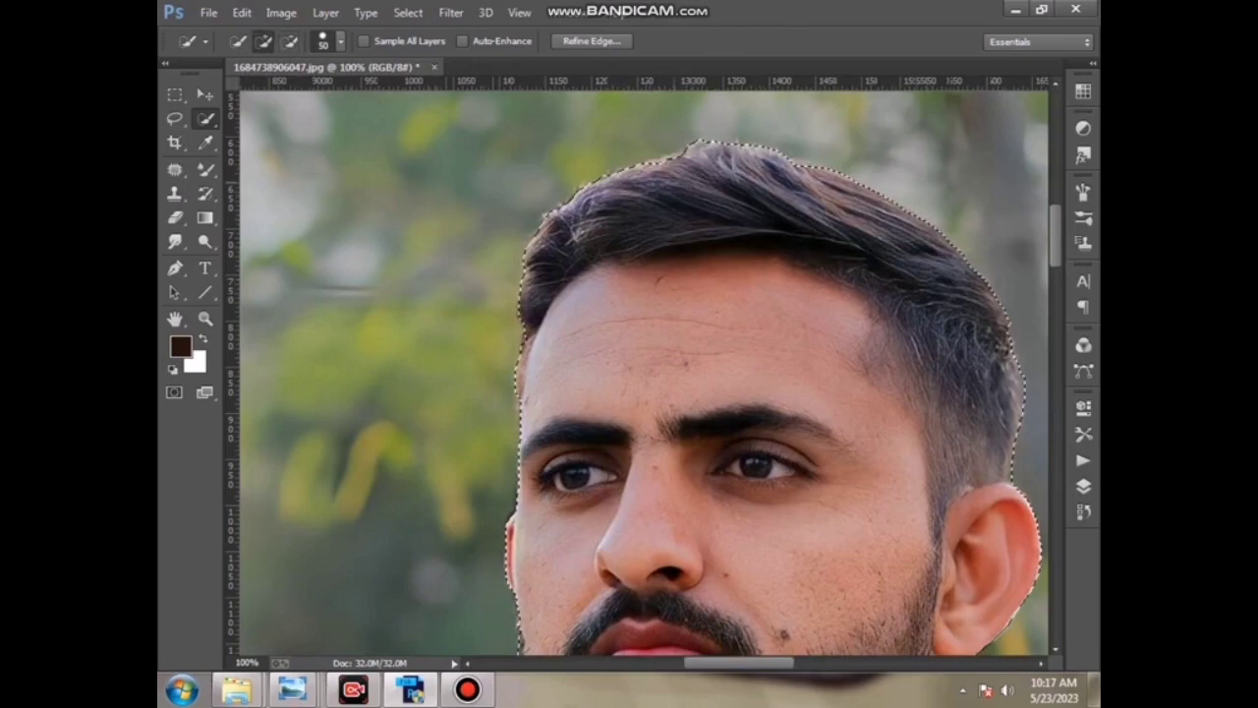
pyautogui.press('alt')
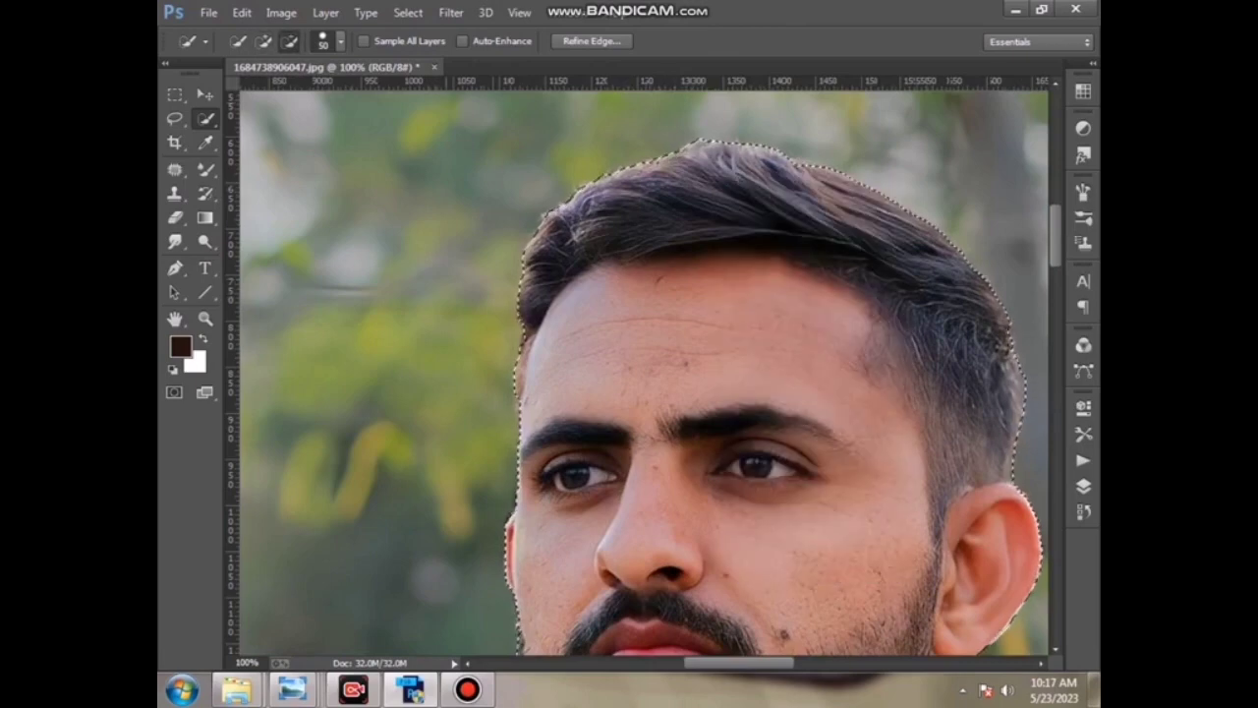
# Step: Fit the photo on screen and set Camera Raw Highlights -88, Shadows -45
pyautogui.press('z')
pyautogui.hotkey('ctrl', '0')
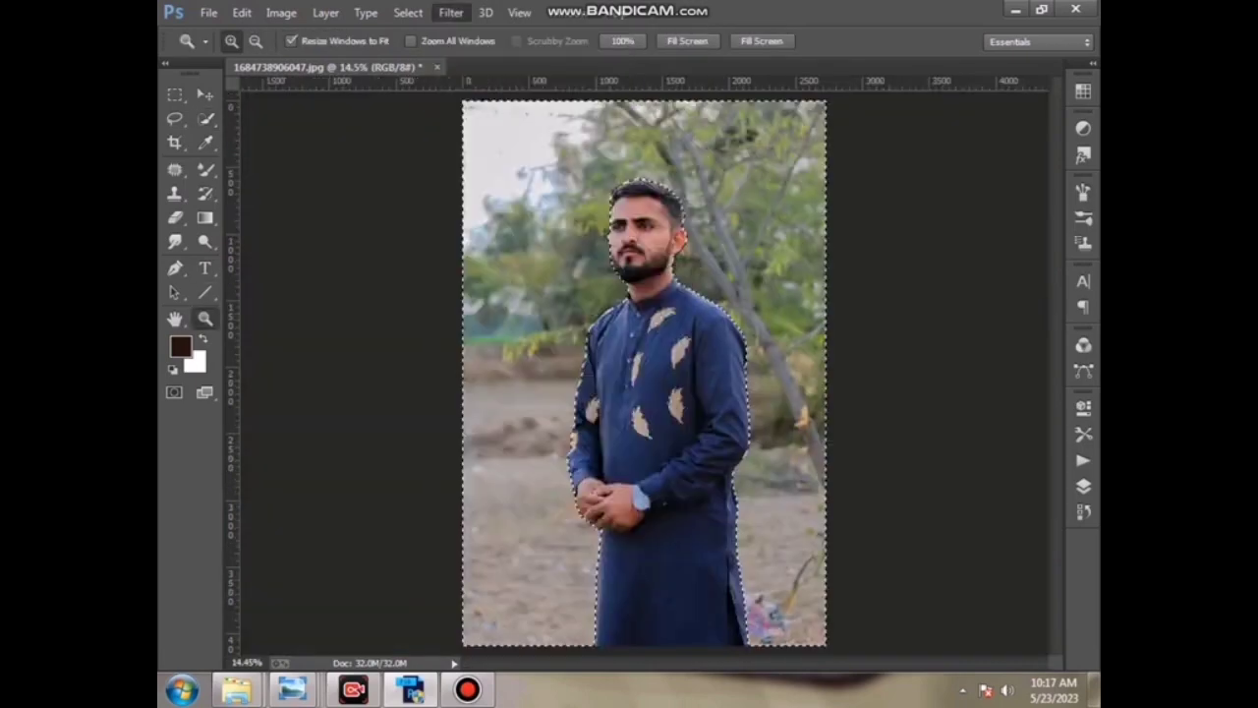
pyautogui.hotkey('shift', 'ctrl', 'a')
pyautogui.write('-88')
pyautogui.press('Tab')
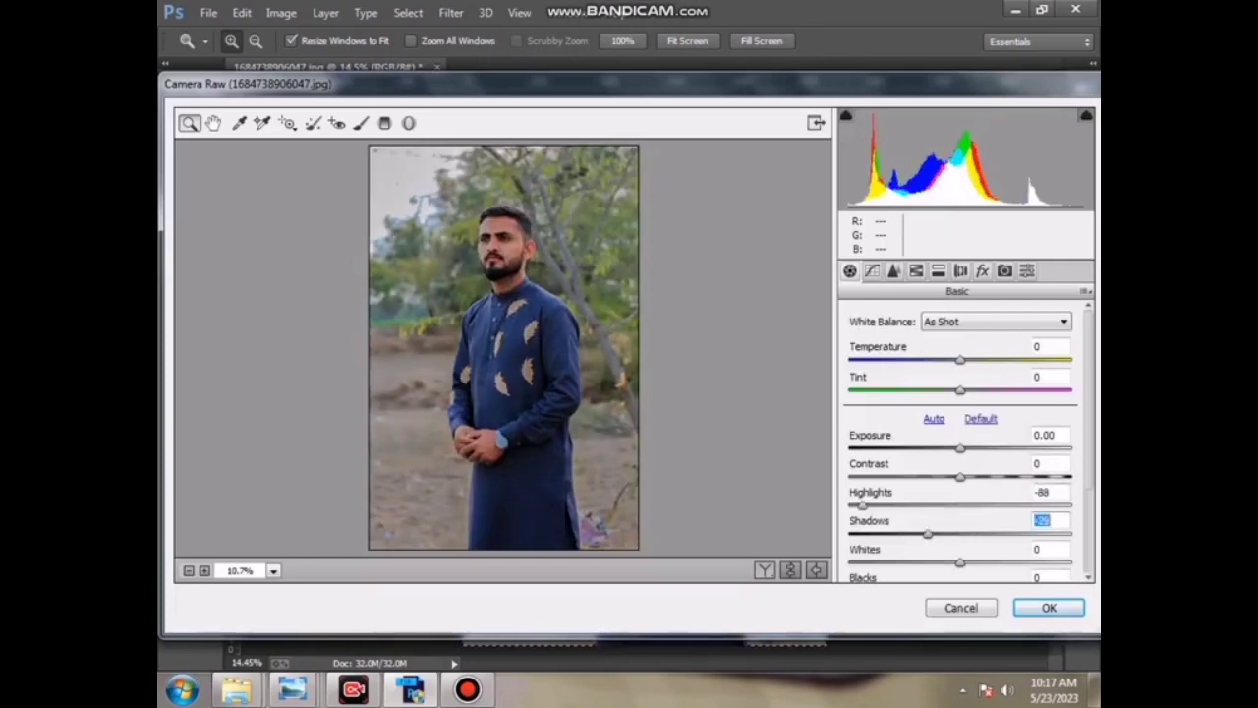
pyautogui.write('-45')
pyautogui.press('Tab')
# Step: Open the Camera Raw presets list and try the next preset
pyautogui.hotkey('ctrl', 'alt', '4')
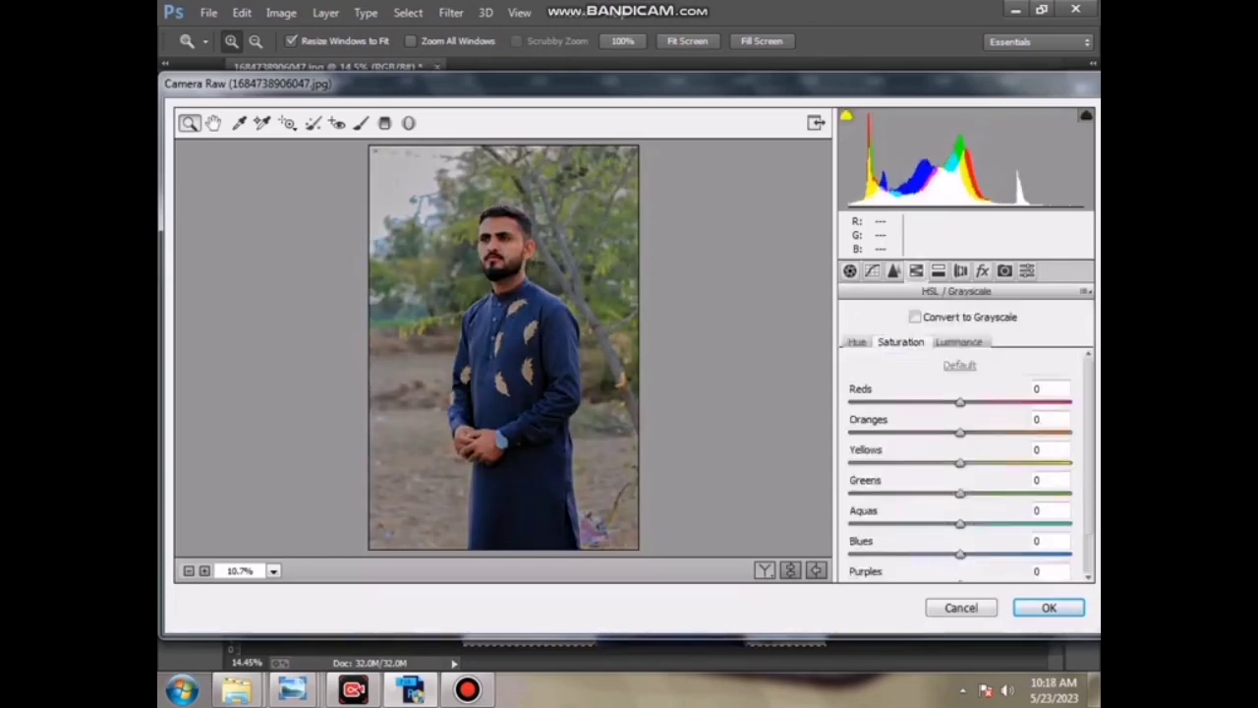
pyautogui.hotkey('ctrl', 'alt', '9')
pyautogui.press('Down')
# Step: Scroll the Camera Raw presets and try the 15.1 version presets
pyautogui.press('Down')
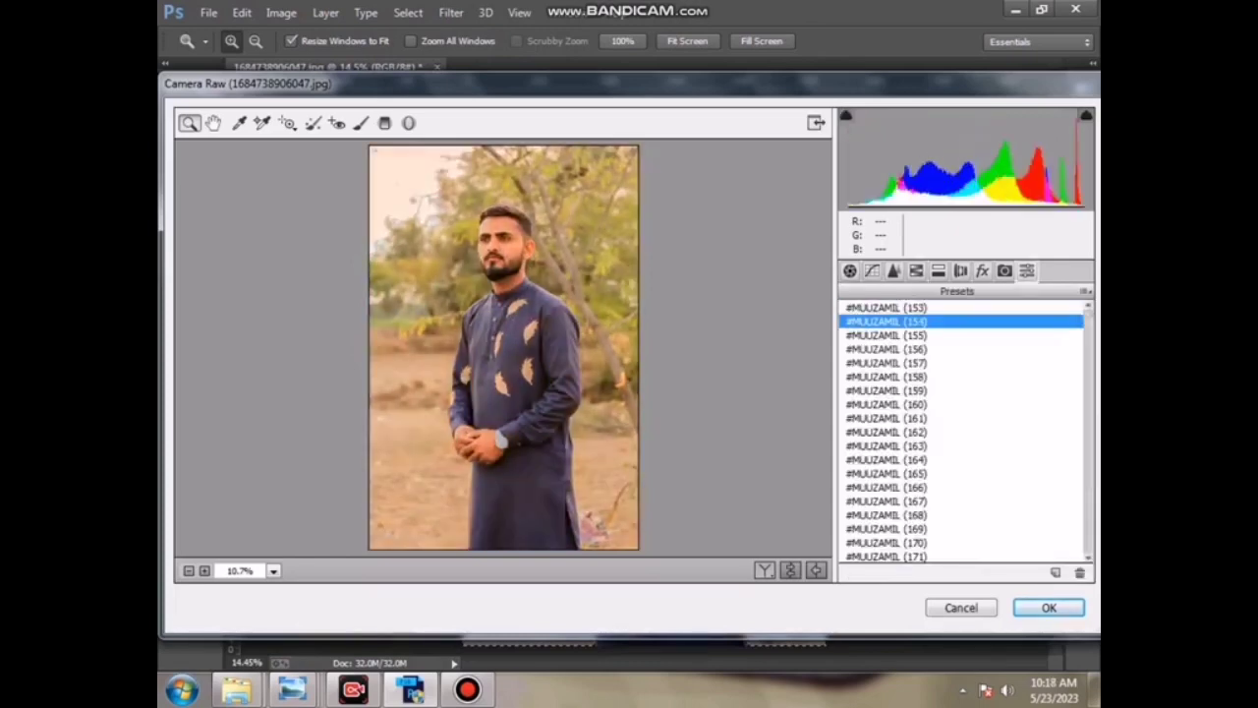
pyautogui.press('Down')
pyautogui.scroll(-4, 963, 432)
pyautogui.scroll(-10, 963, 433)
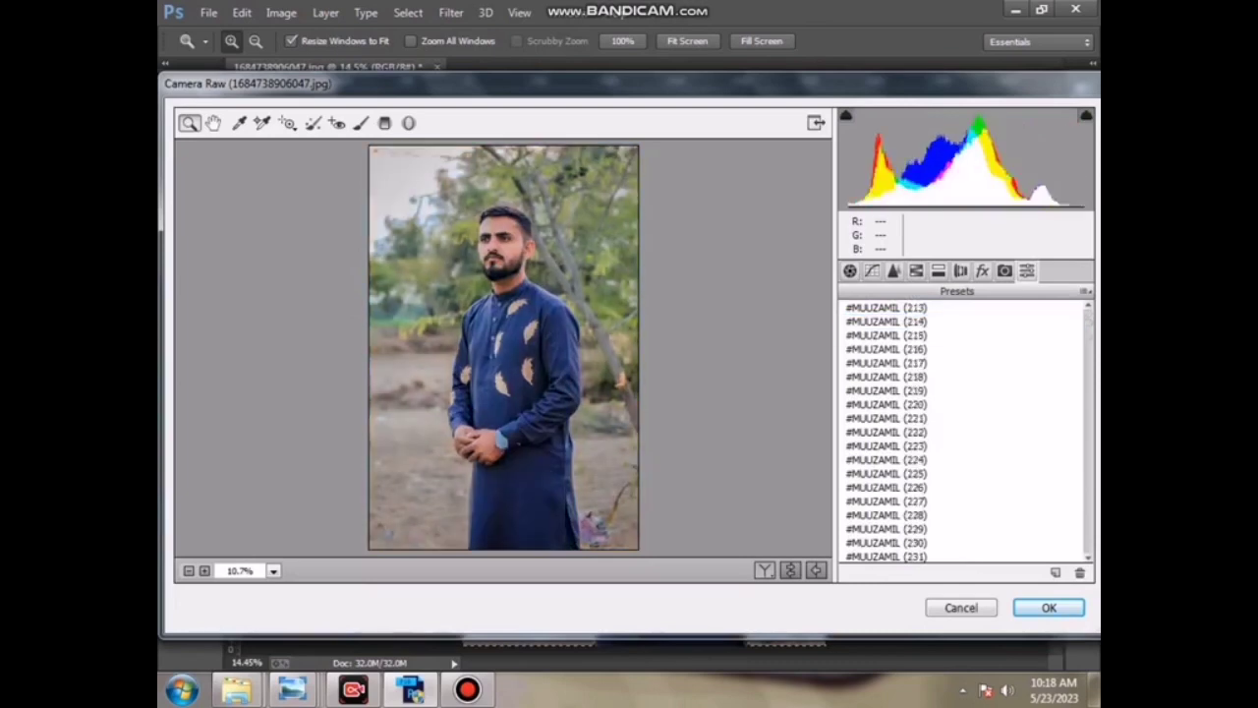
pyautogui.scroll(-1, 963, 433)
pyautogui.scroll(-5, 964, 432)
pyautogui.scroll(-5, 964, 432)
pyautogui.scroll(-18, 963, 432)
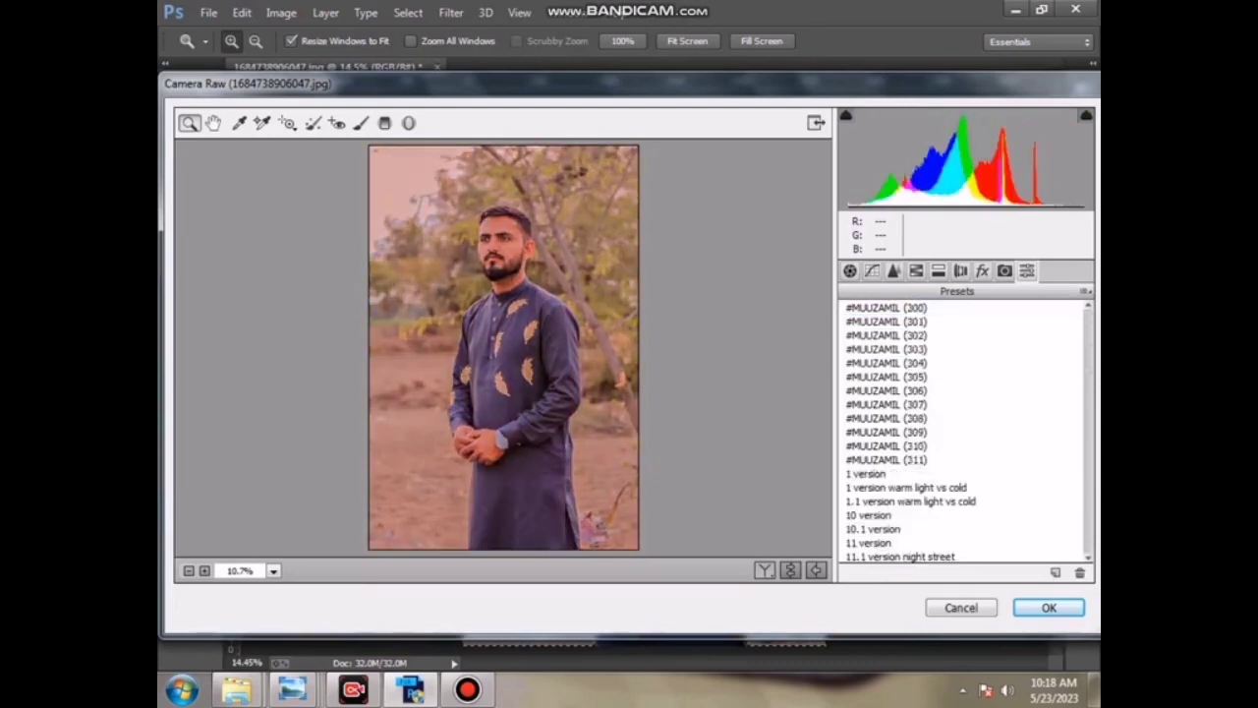
pyautogui.scroll(-7, 963, 432)
pyautogui.click(875, 376)
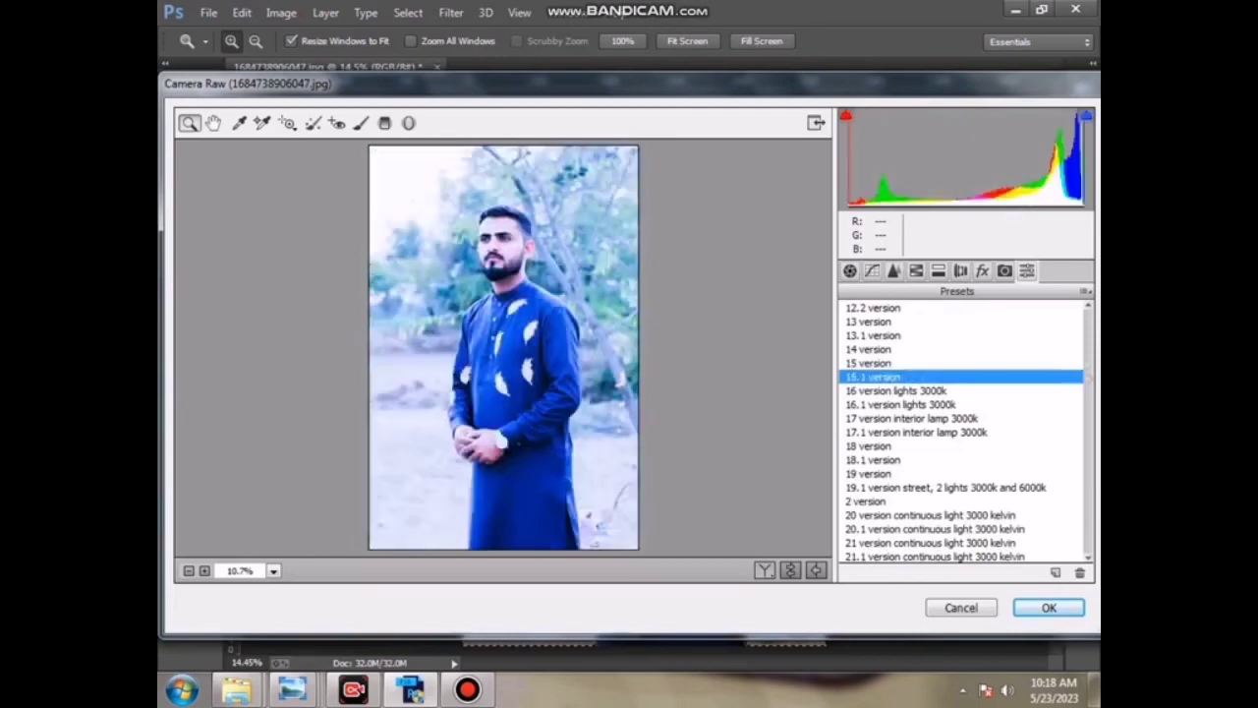
pyautogui.click(899, 404)
# Step: Compare the 17, 17.1 and 18 presets on the portrait
pyautogui.scroll(-1, 963, 433)
pyautogui.press('Down')
pyautogui.press('Down')
pyautogui.press('Down')
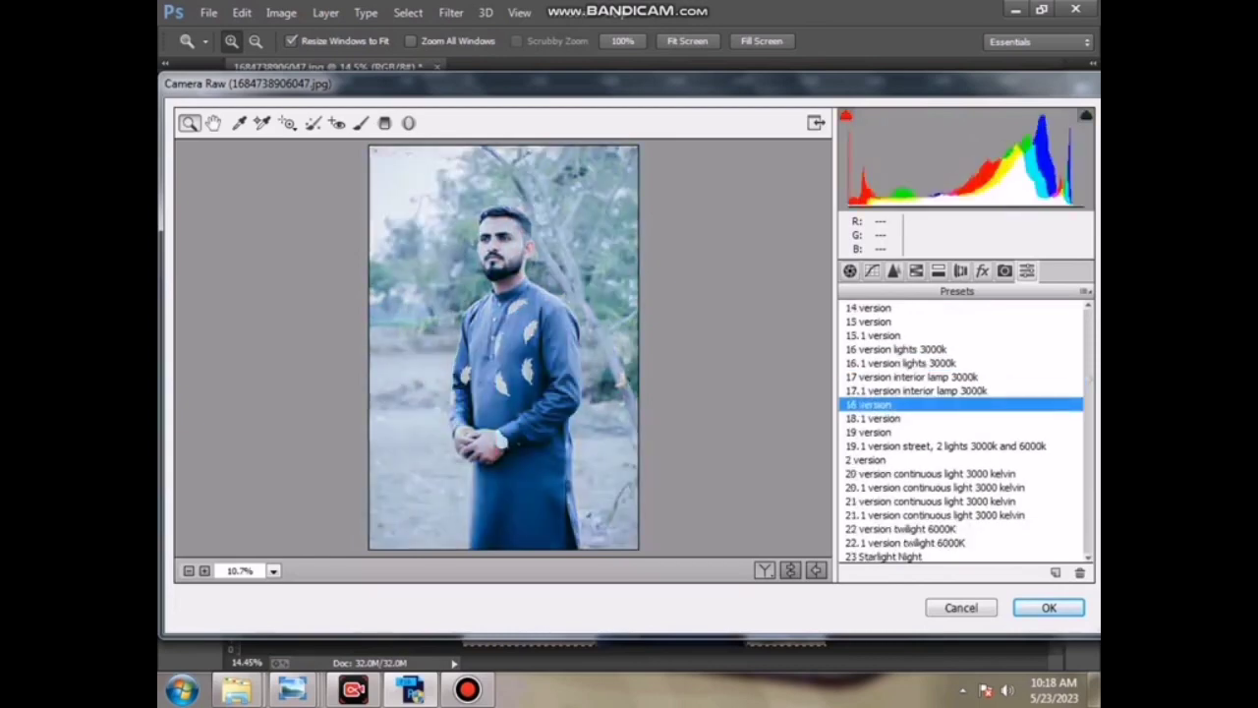
pyautogui.press('Up')
pyautogui.press('Up')
pyautogui.press('Down')
pyautogui.scroll(-5, 963, 432)
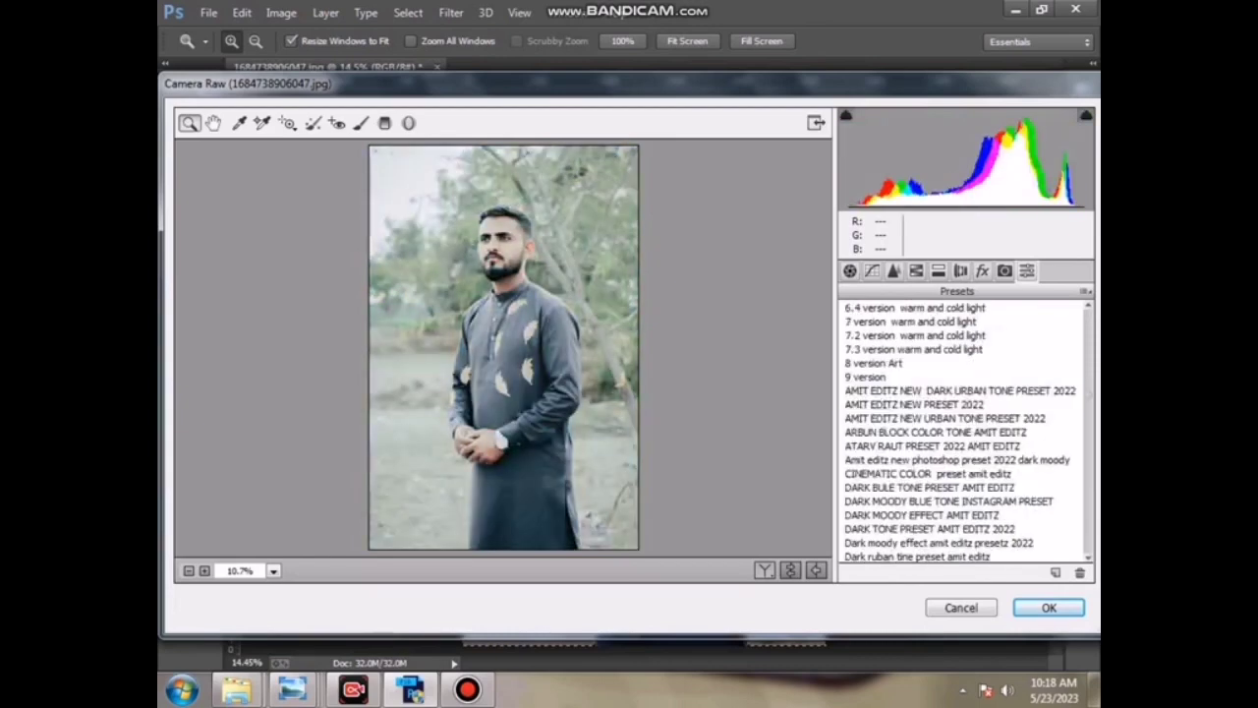
pyautogui.scroll(-3, 885, 404)
pyautogui.click(884, 404)
pyautogui.scroll(-5, 884, 404)
pyautogui.click(874, 404)
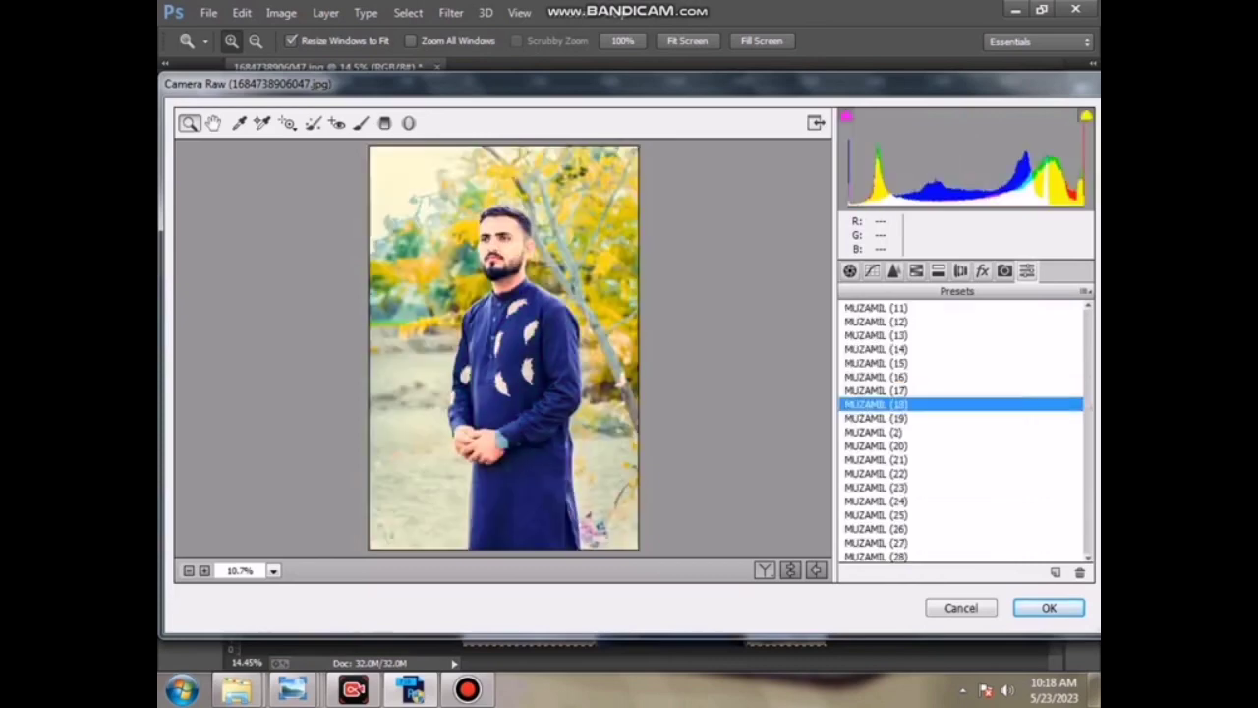
# Step: Step through numbered presets 19 to 25 and apply the chosen grade
pyautogui.press('Down')
pyautogui.press('Down')
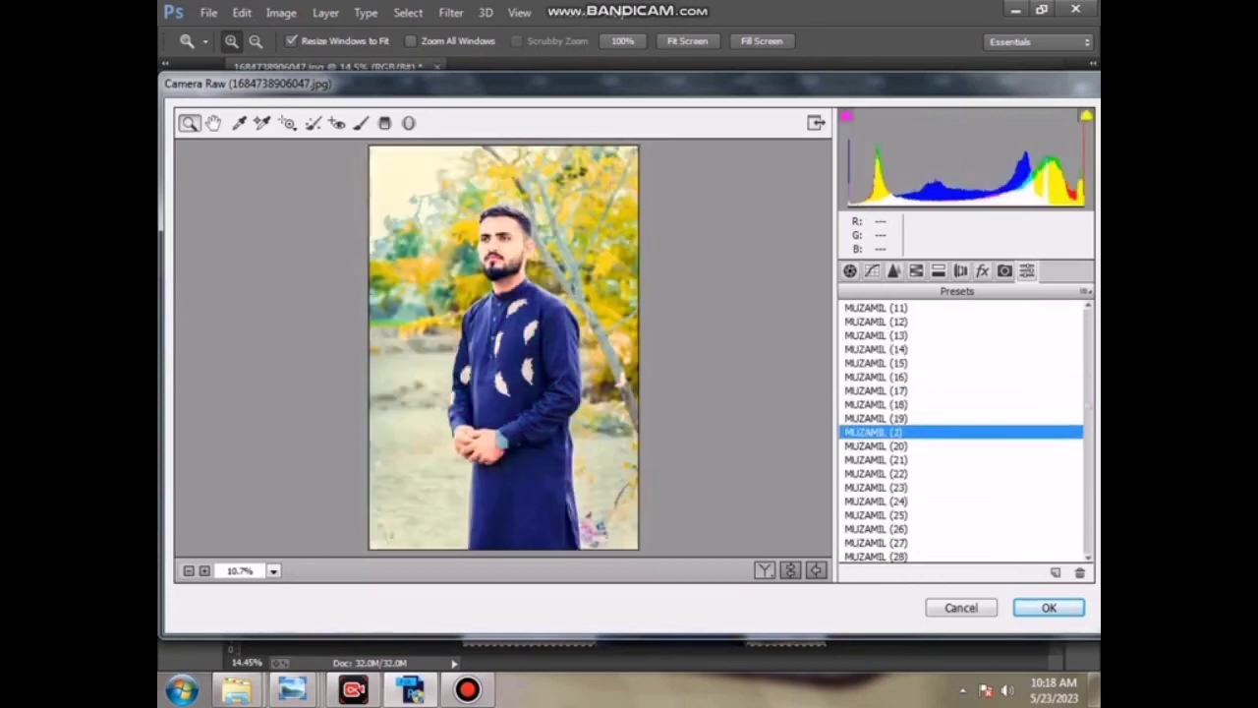
pyautogui.press('Down')
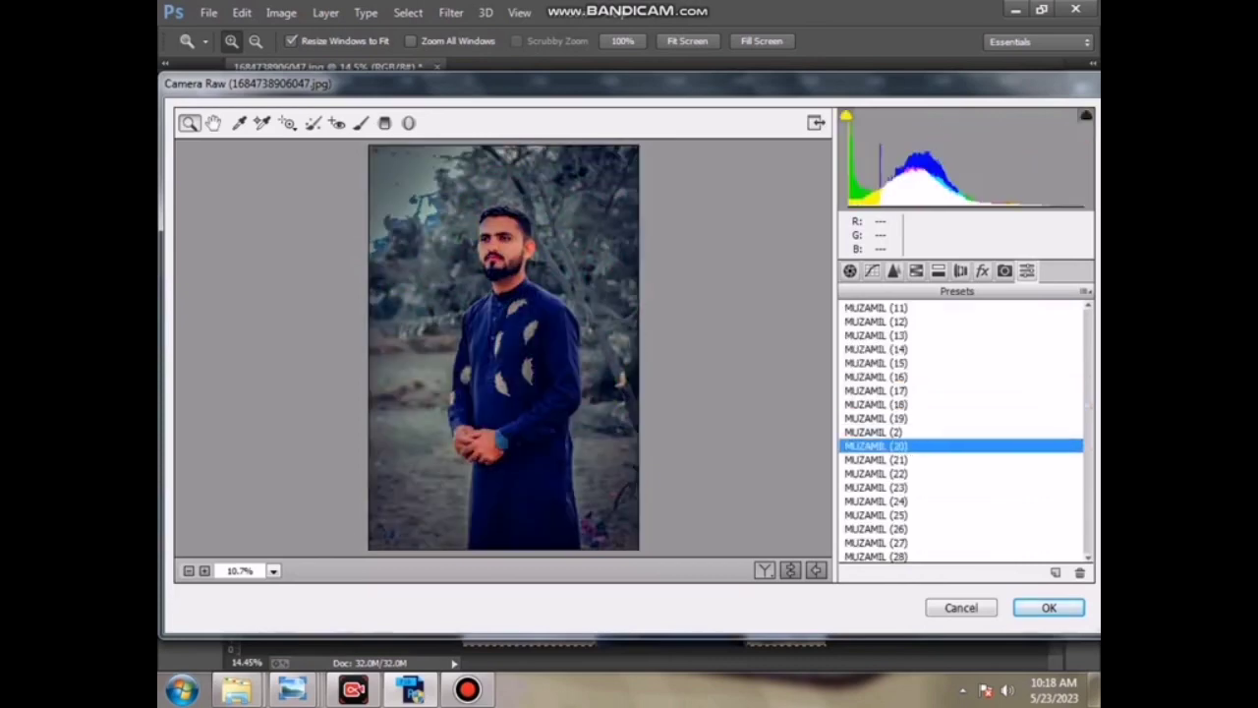
pyautogui.press('Down')
pyautogui.press('Down')
pyautogui.press('Down')
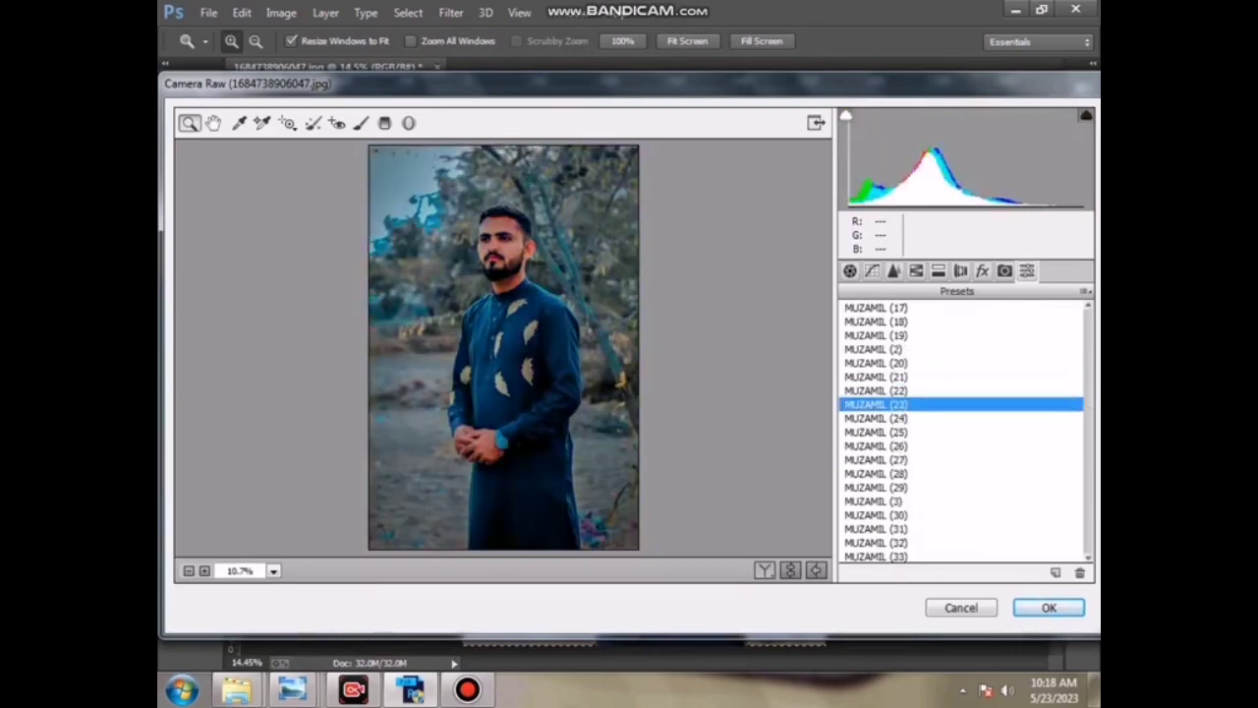
pyautogui.press('Down')
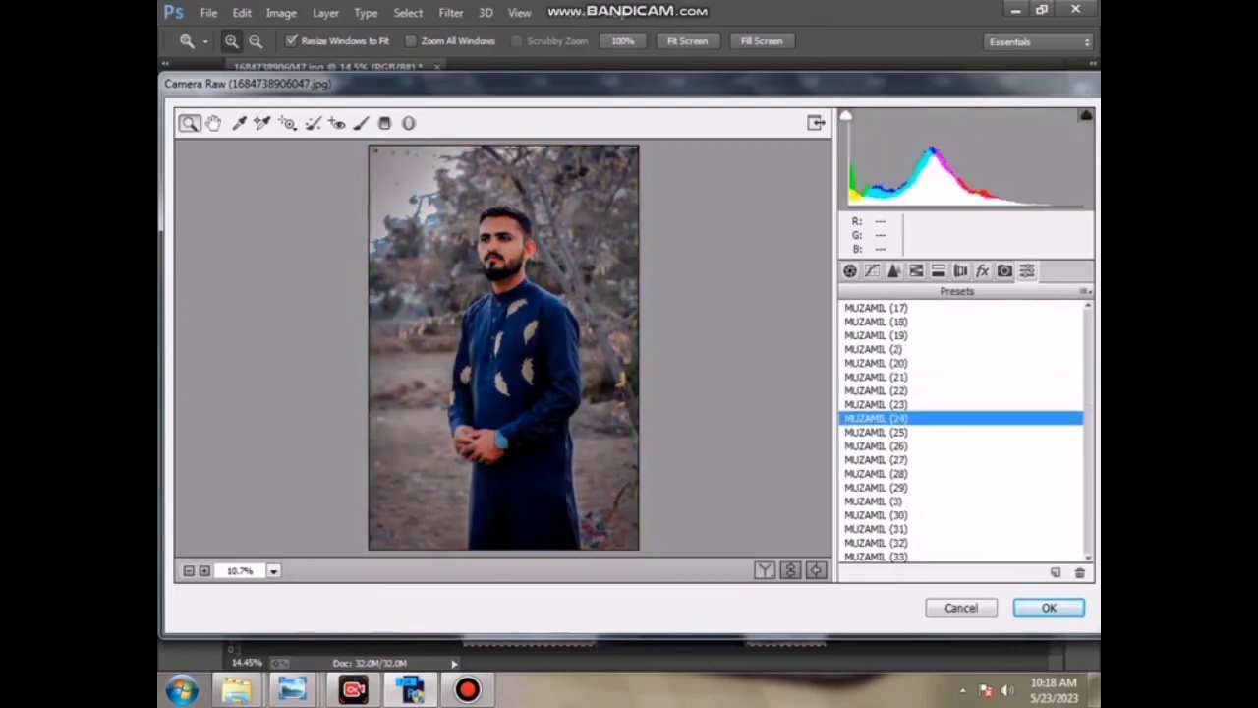
pyautogui.press('Down')
pyautogui.press('Return')
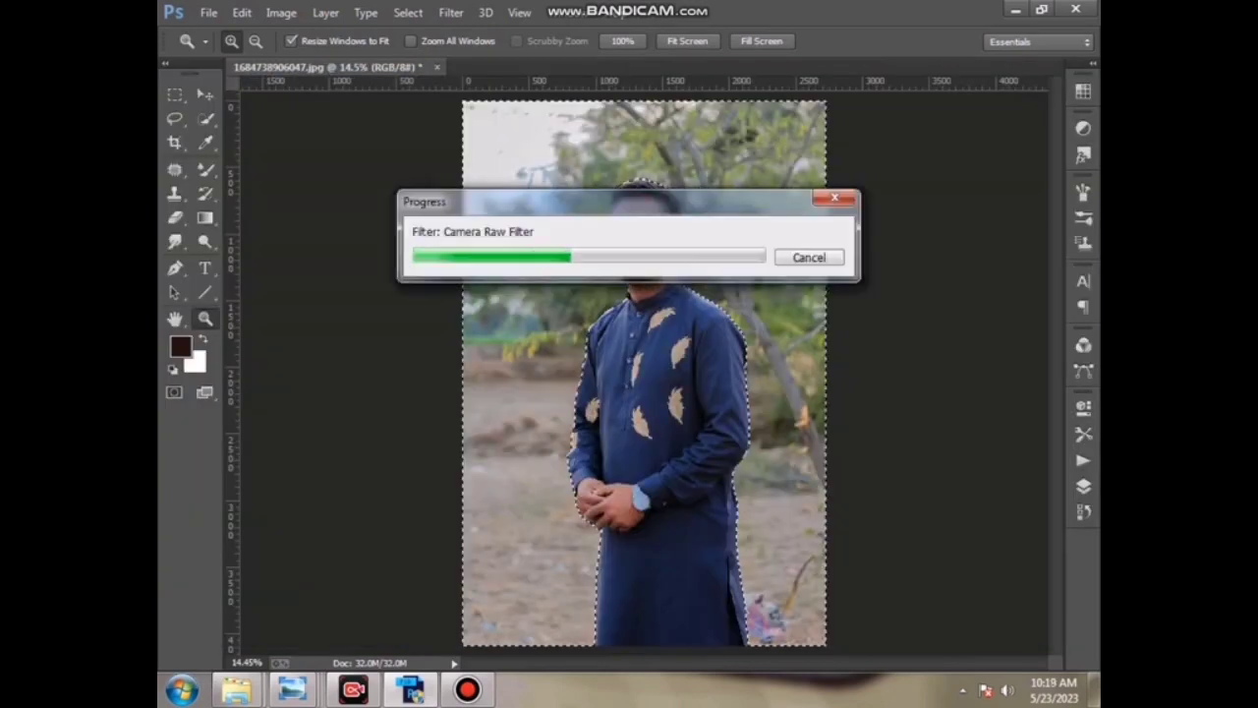
# Step: Apply a Lens Blur at Radius 36 to the selected background
pyautogui.click(451, 11)
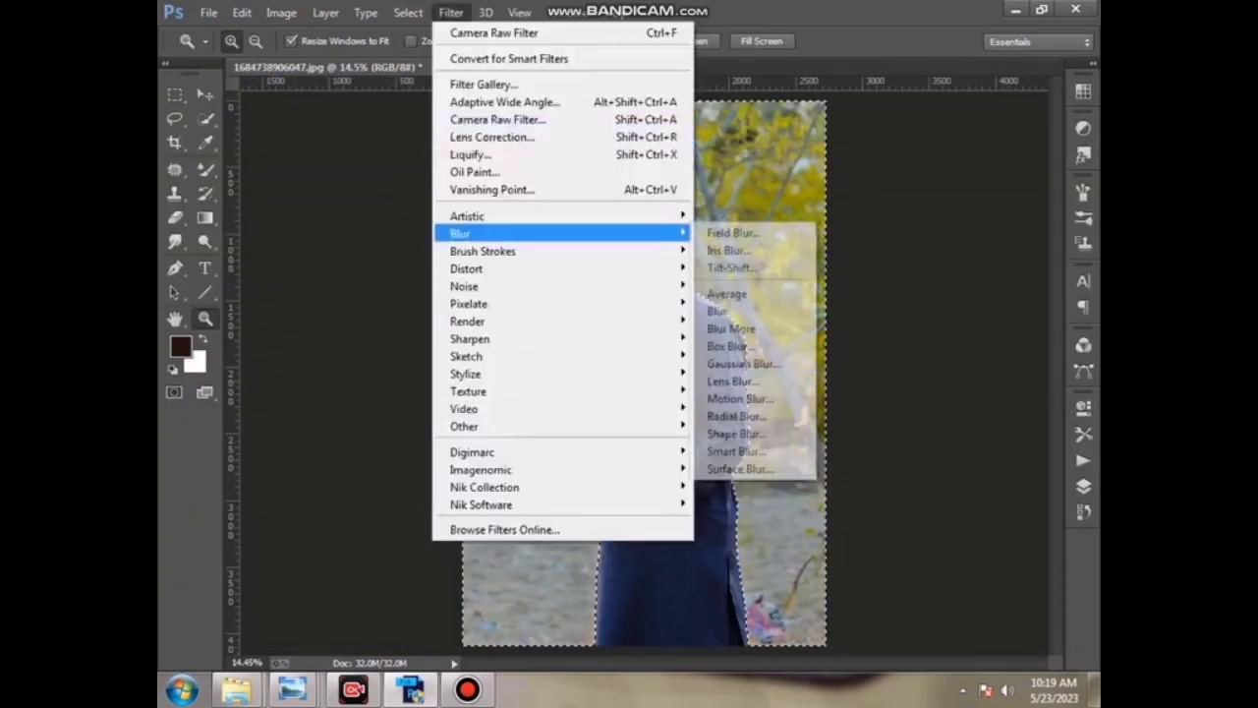
pyautogui.click(732, 380)
pyautogui.press('Return')
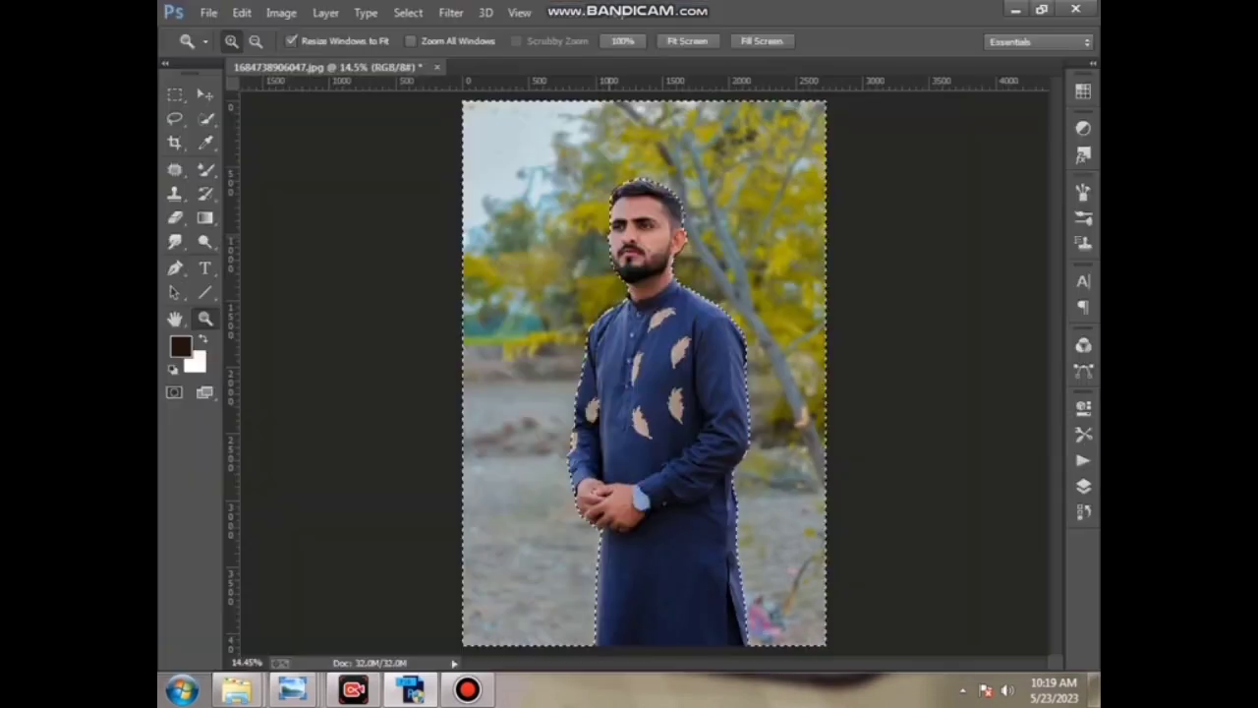
# Step: On the man, raise Oranges luminance to +42 and Blues luminance to about +39
pyautogui.press('w')
pyautogui.rightClick(553, 155)
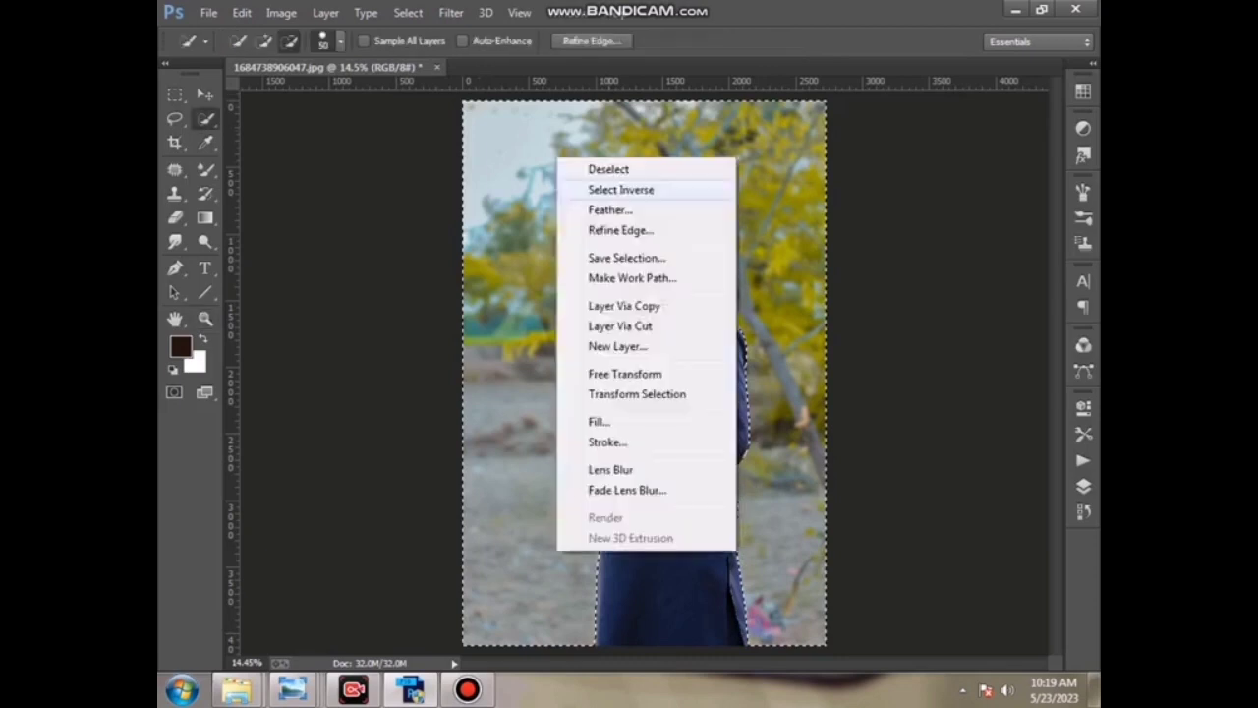
pyautogui.press('Escape')
pyautogui.hotkey('ctrl', 'shift', 'a')
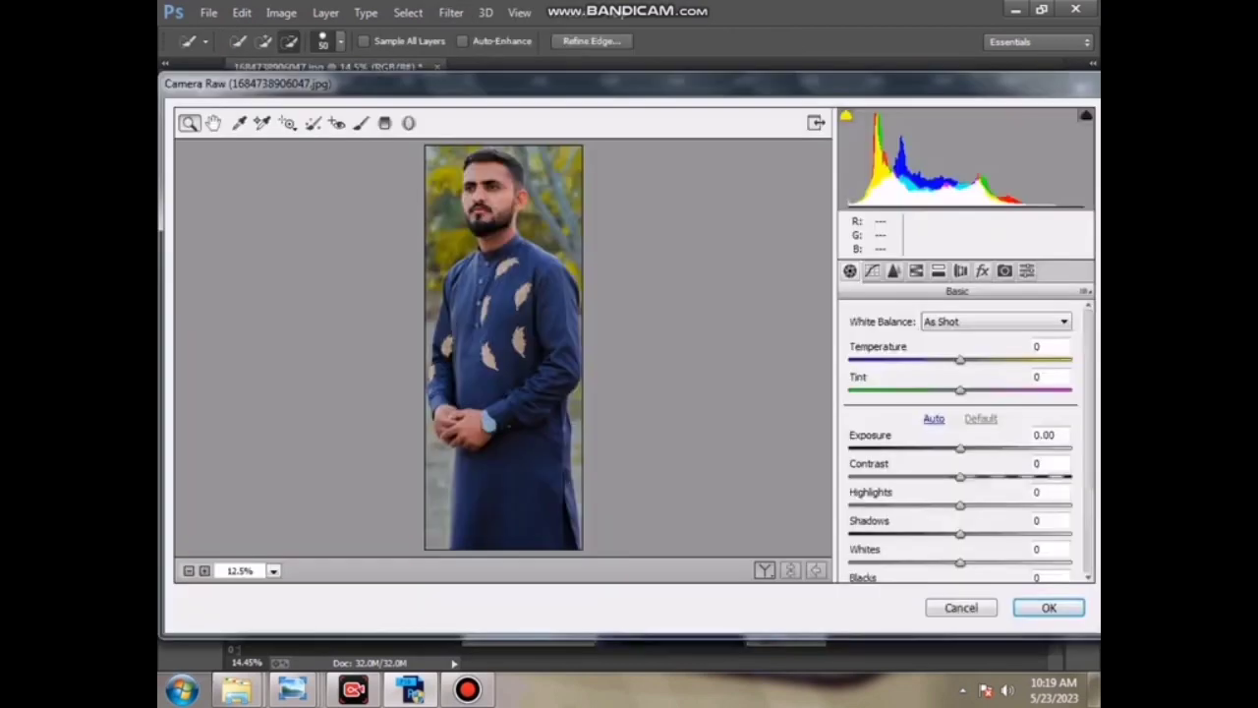
pyautogui.click(958, 341)
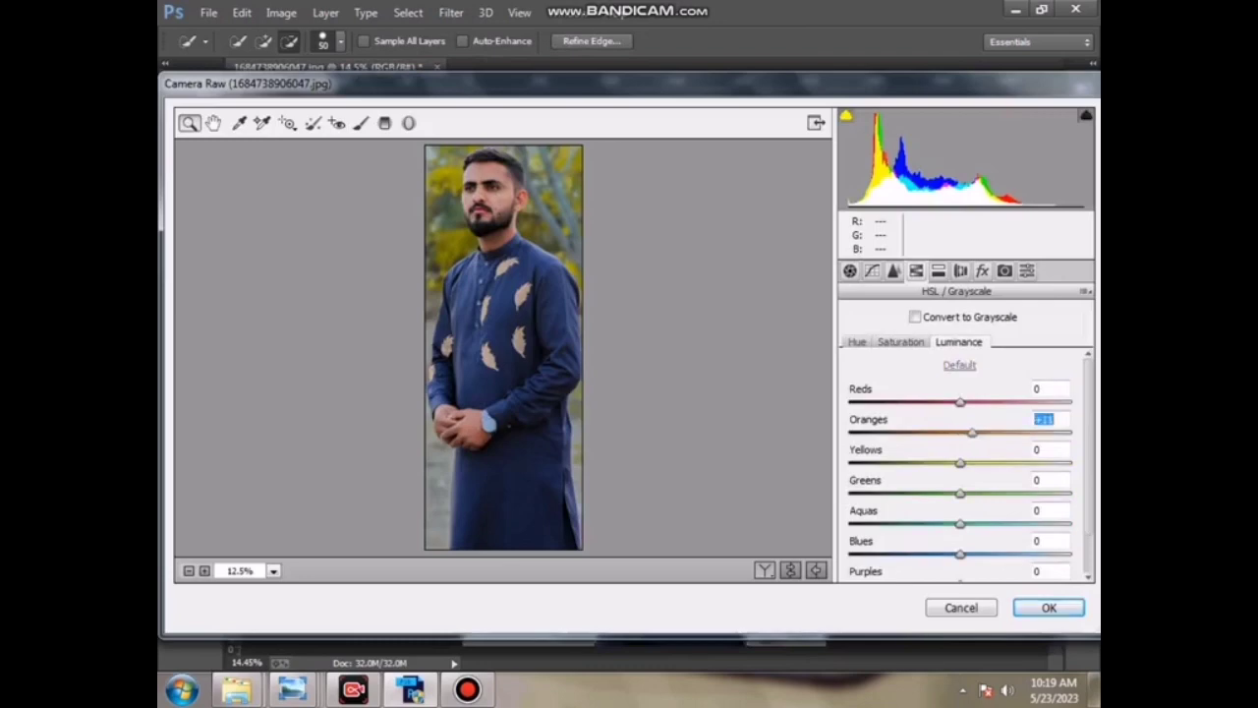
pyautogui.moveTo(959, 432); pyautogui.dragTo(1004, 433)
pyautogui.moveTo(959, 554); pyautogui.dragTo(1002, 553)
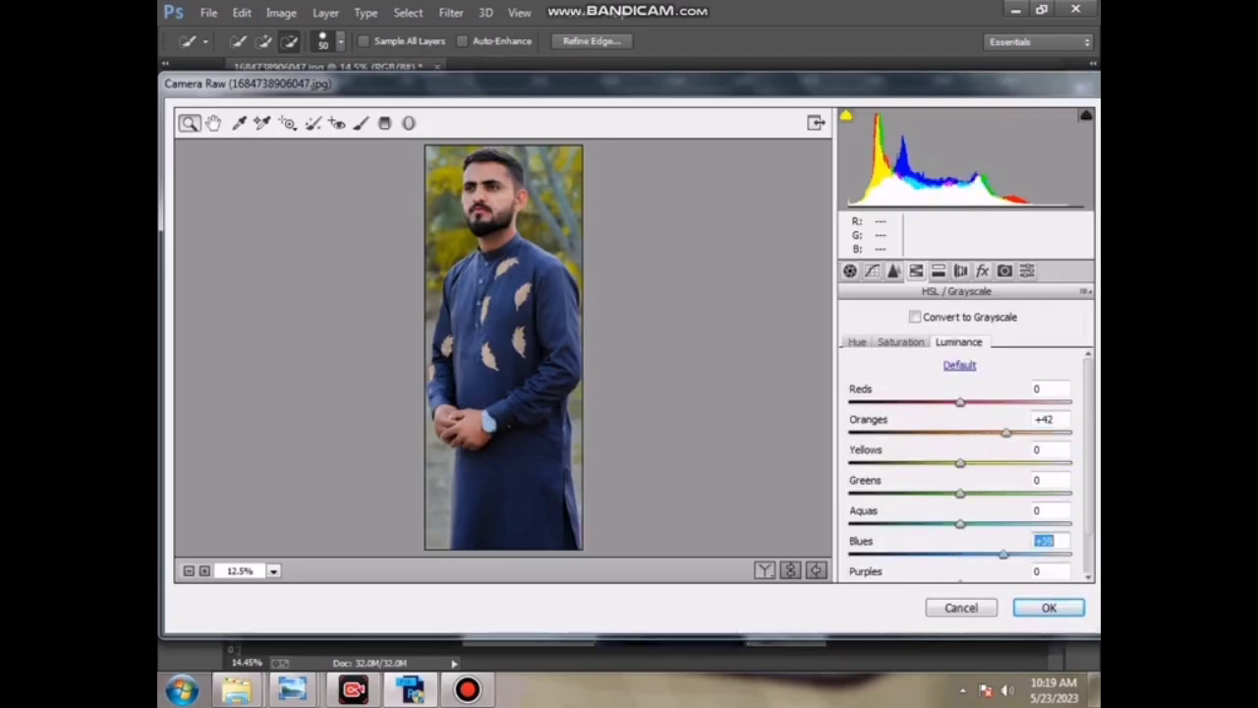
pyautogui.press('Return')
# Step: Zoom in on the man's face at 100%
pyautogui.click(204, 318)
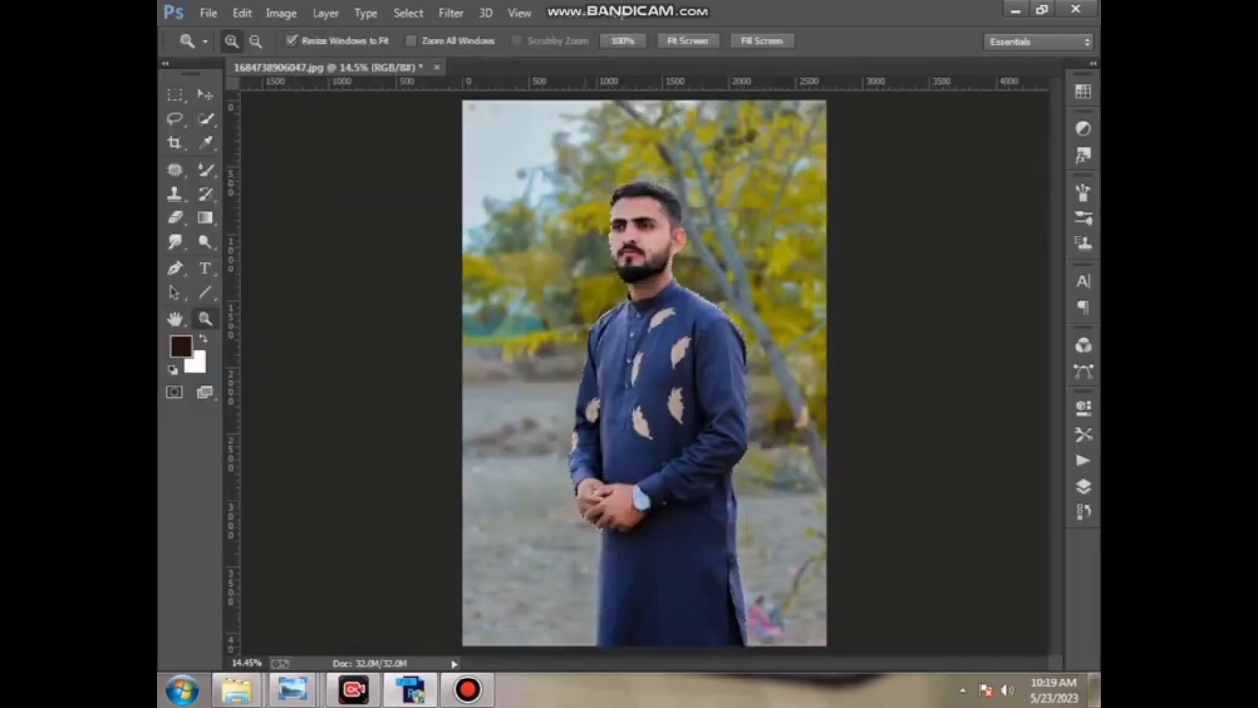
pyautogui.moveTo(580, 177); pyautogui.dragTo(762, 307)
pyautogui.hotkey('ctrl', '1')
# Step: Smooth the facial skin with the Mixer Brush, adjusting brush size
pyautogui.press('b')
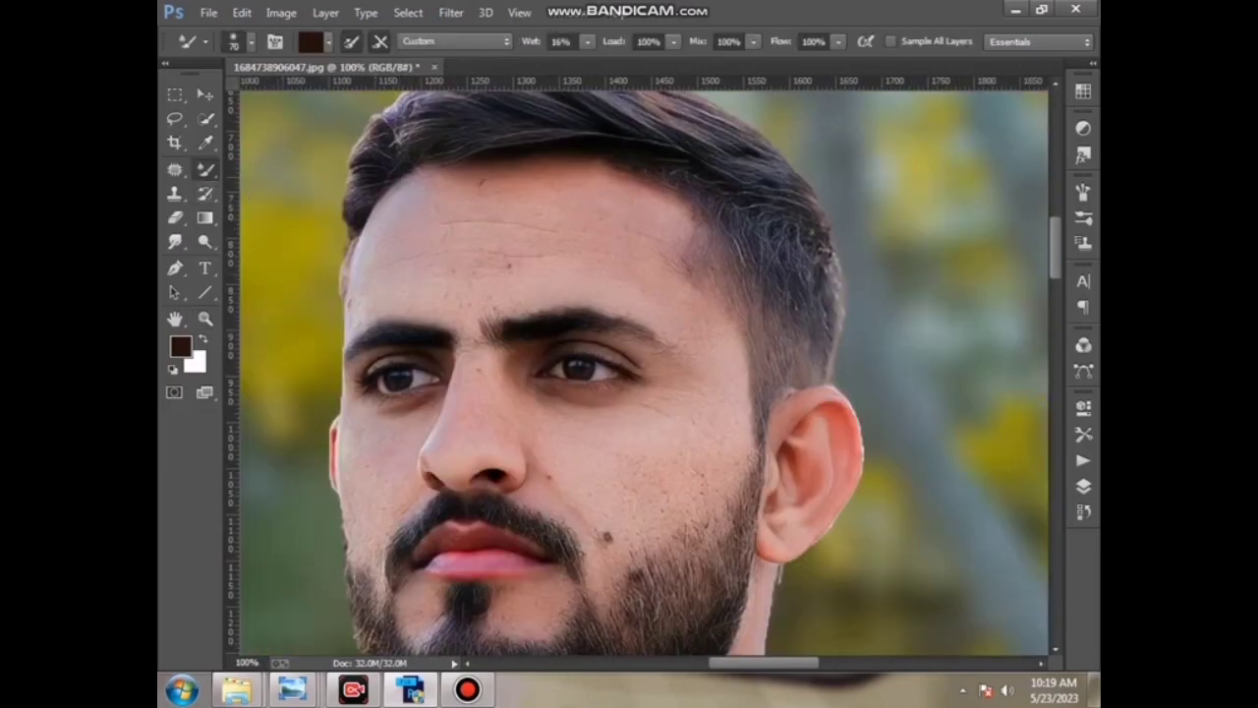
pyautogui.press('[')
pyautogui.press('[')
pyautogui.press('[')
pyautogui.press(']')
pyautogui.press(']')
pyautogui.press(']')
pyautogui.press(']')
pyautogui.scroll(-3, 638, 373)
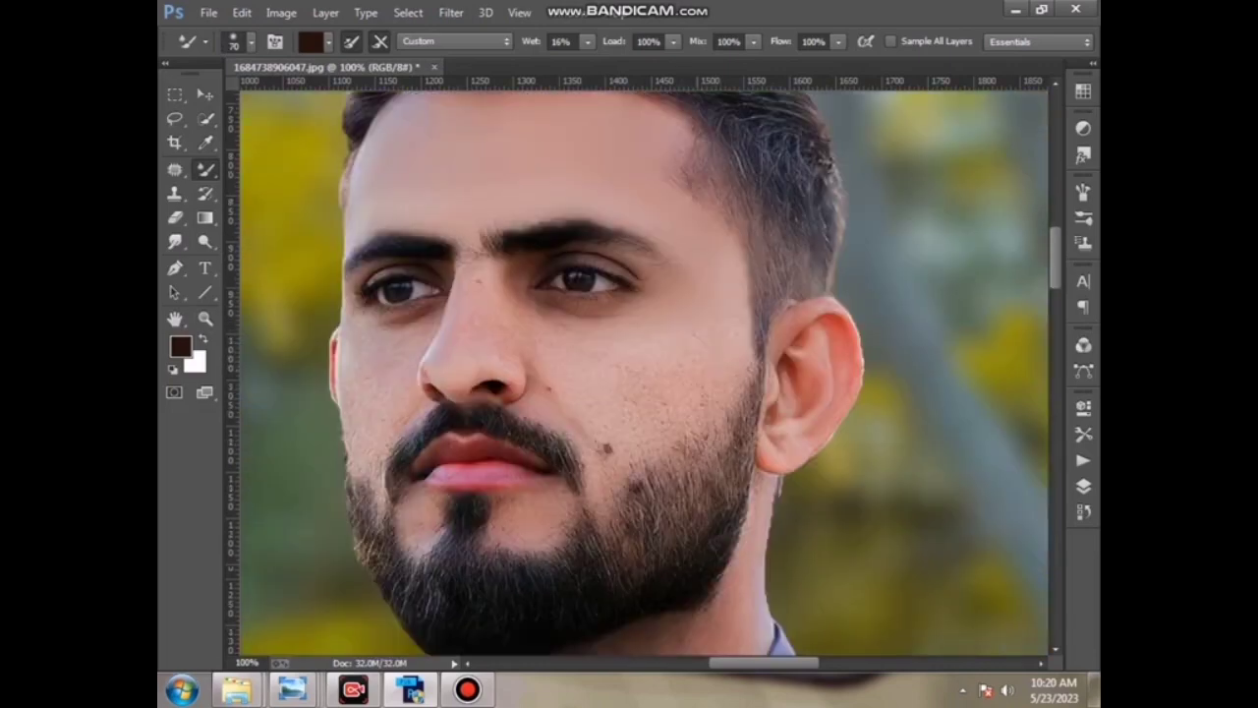
# Step: Paint out the dark cheek mole and keep smoothing, settling on brush size 35
pyautogui.click(606, 448)
pyautogui.press('[')
pyautogui.press('[')
pyautogui.press(']')
pyautogui.press(']')
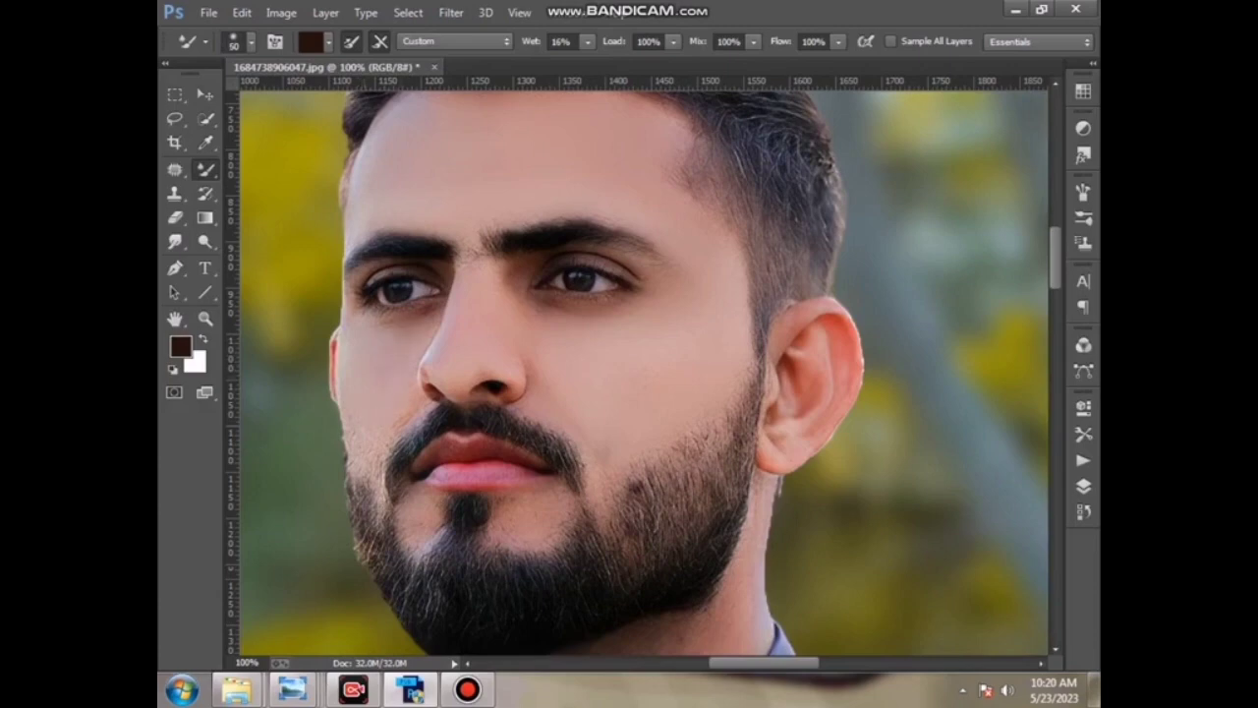
pyautogui.press('[')
pyautogui.press('[')
pyautogui.scroll(2, 638, 371)
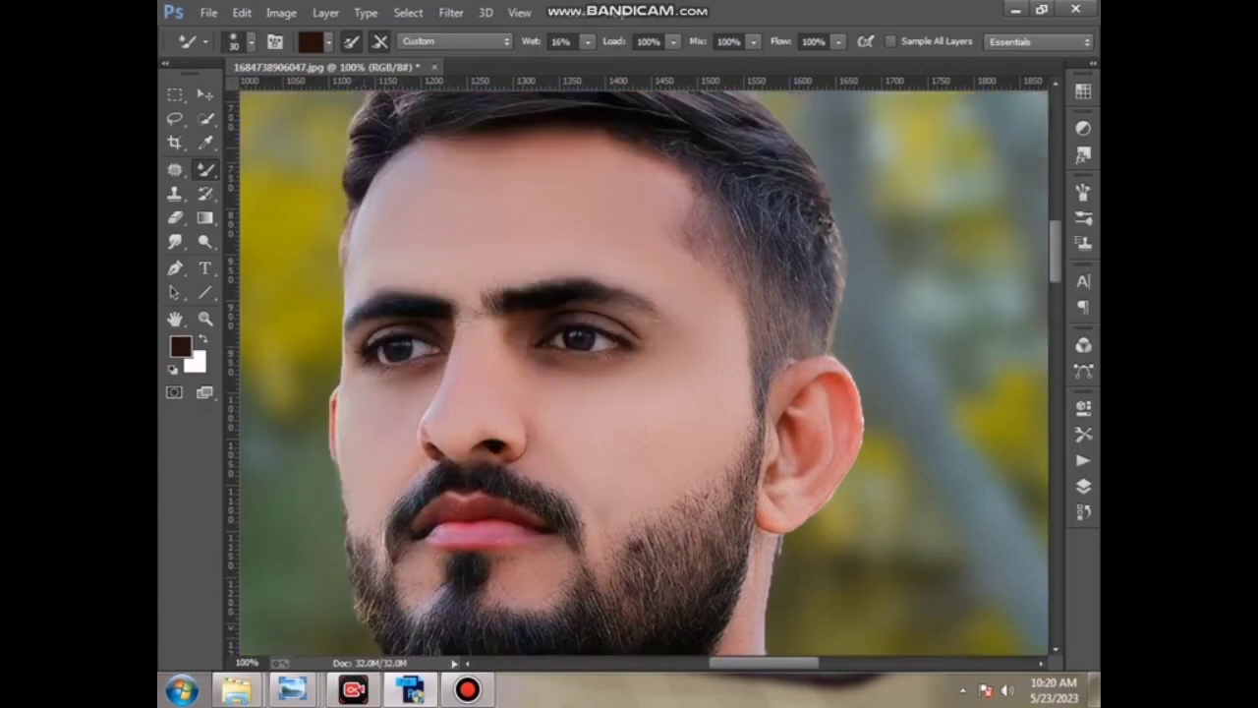
pyautogui.press(']')
pyautogui.scroll(-2, 638, 371)
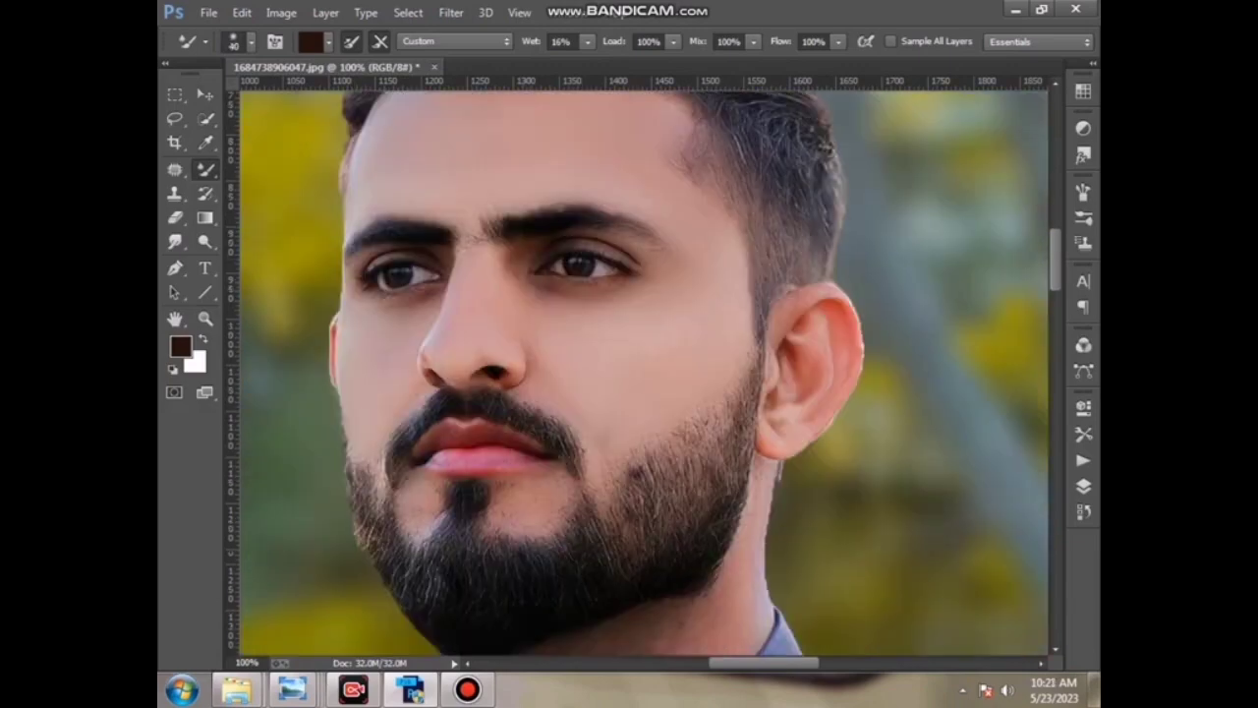
pyautogui.press('[')
# Step: Smooth the neck with a larger Mixer Brush, then shrink it for cheeks, forehead and eyebrows
pyautogui.scroll(-5, 638, 371)
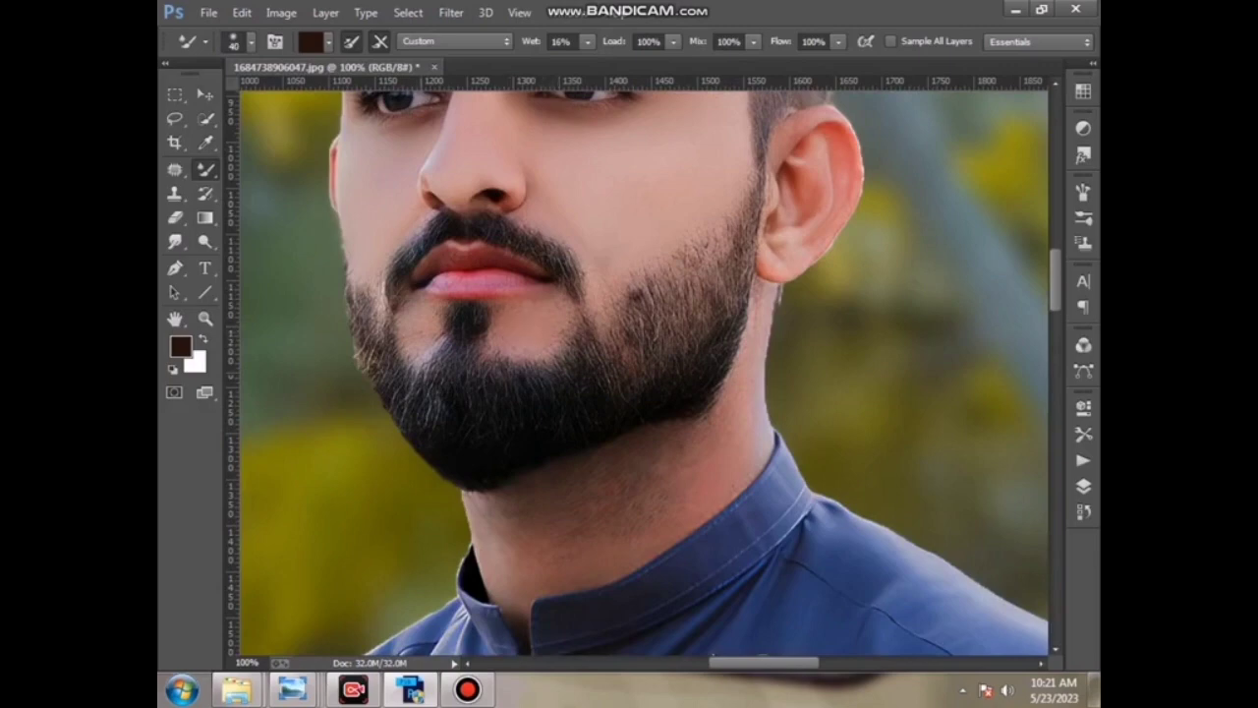
pyautogui.scroll(-2, 638, 372)
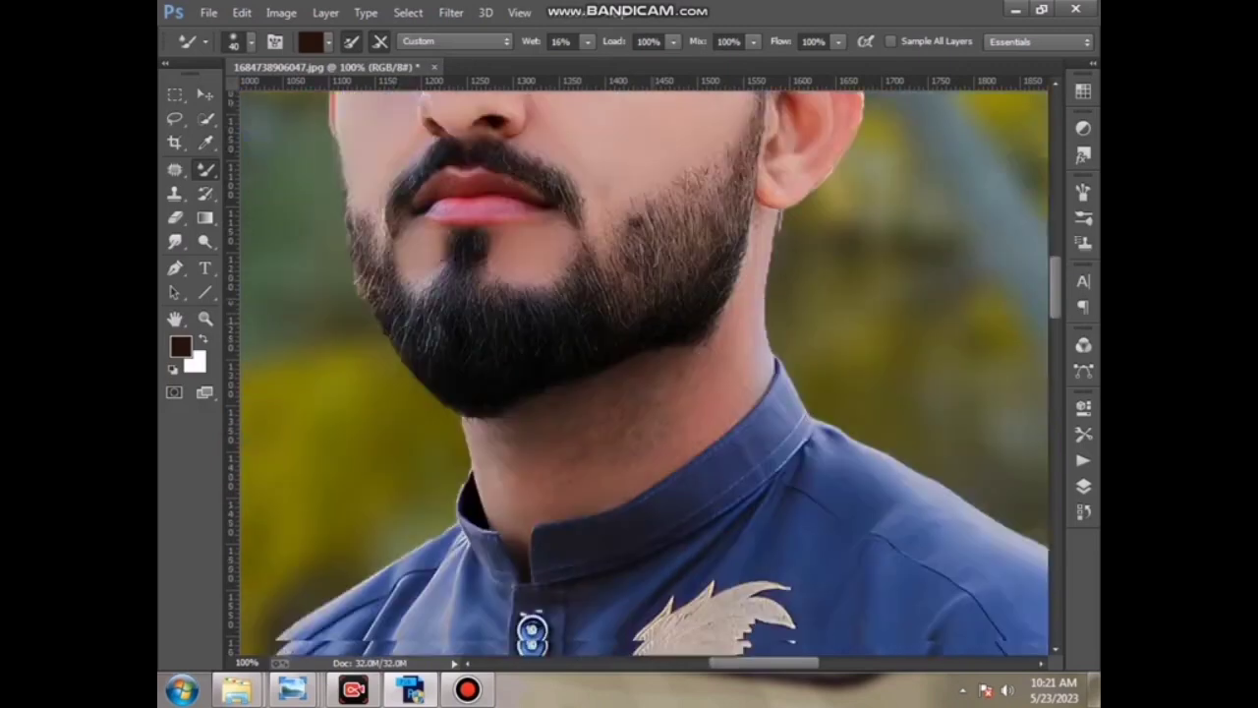
pyautogui.scroll(-2, 638, 372)
pyautogui.press(']')
pyautogui.press(']')
pyautogui.press(']')
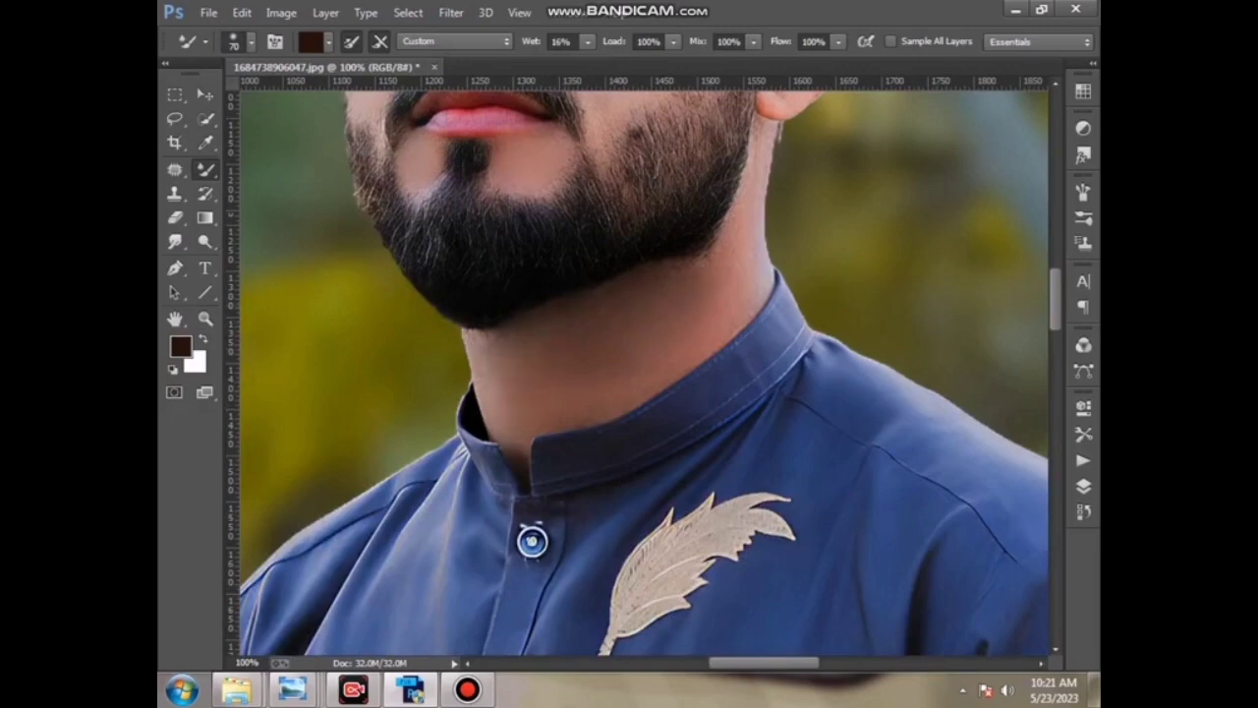
pyautogui.press('[')
pyautogui.press('[')
pyautogui.press('[')
pyautogui.scroll(3, 531, 539)
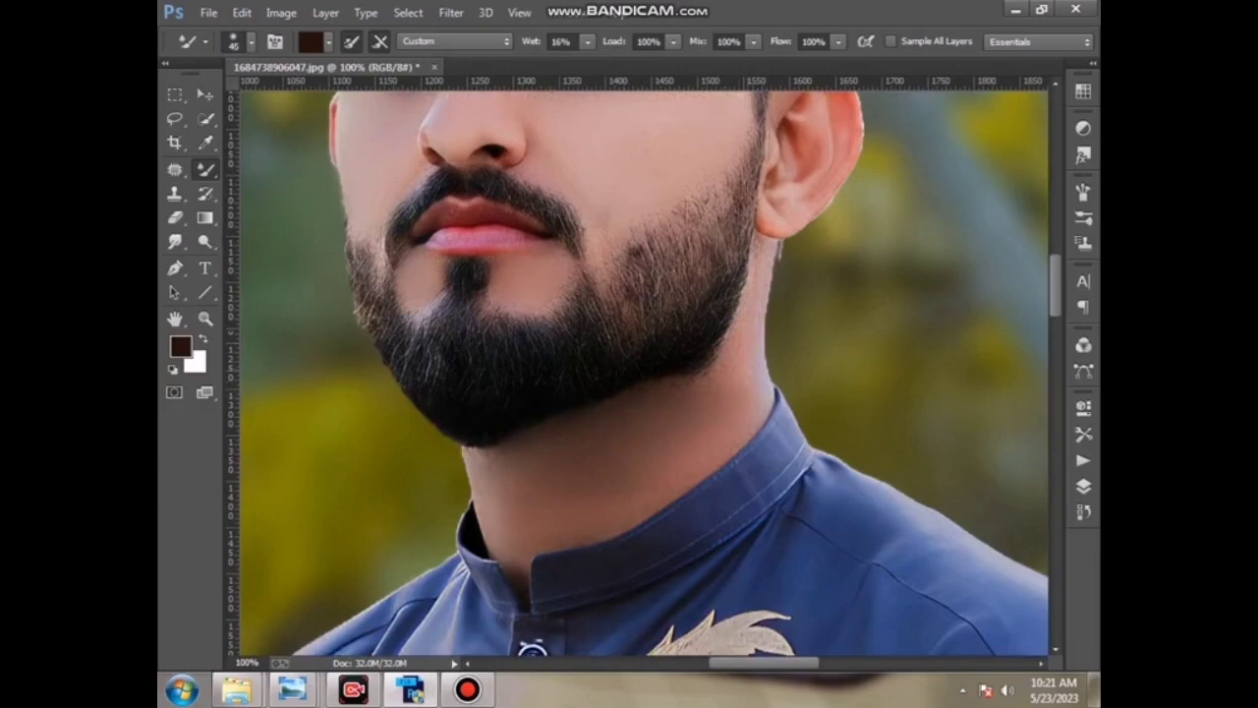
pyautogui.press('[')
pyautogui.scroll(2, 532, 590)
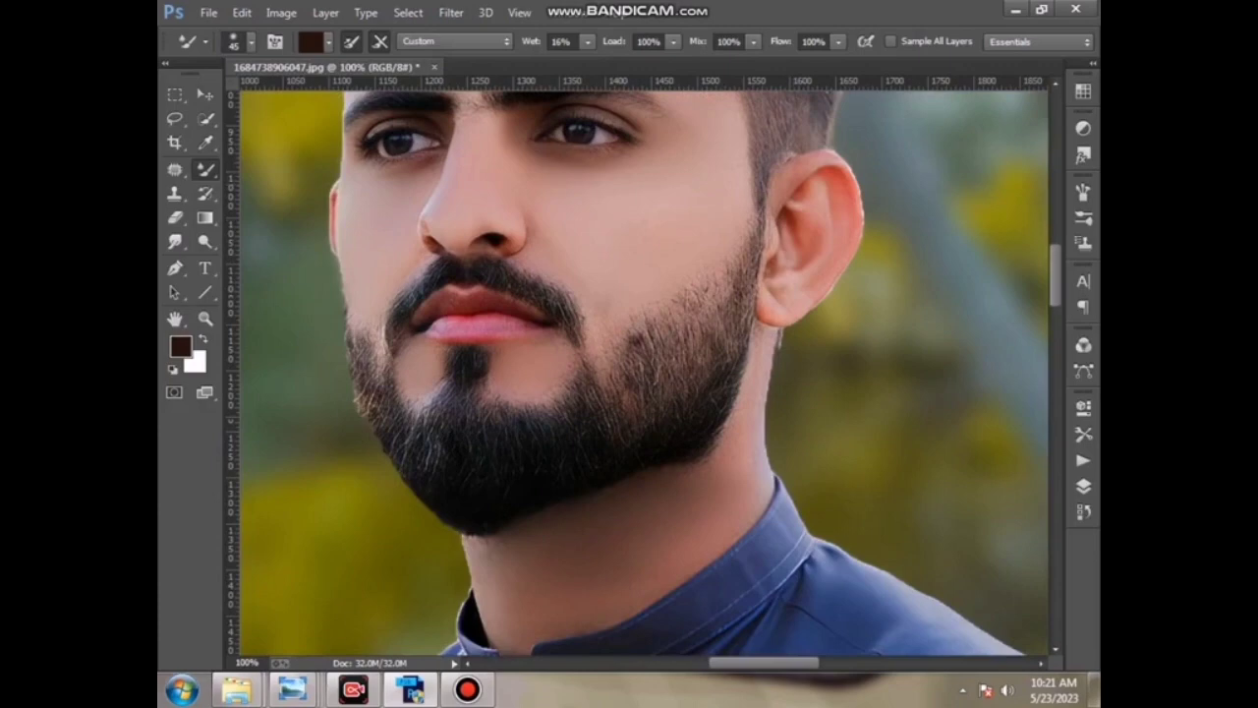
pyautogui.press('[')
pyautogui.press('[')
pyautogui.press('[')
pyautogui.scroll(2, 638, 374)
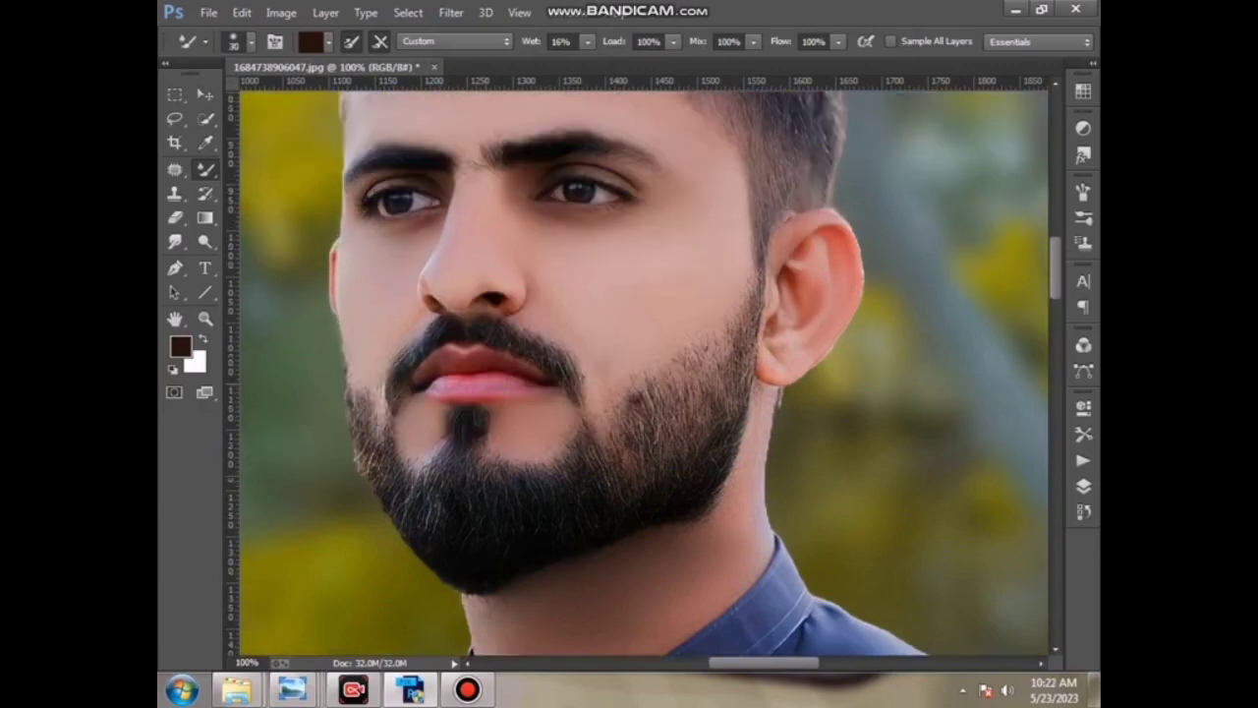
pyautogui.scroll(4, 639, 373)
# Step: Trace a Pen path around the cheek from ear to beard and up the sideburn
pyautogui.press('p')
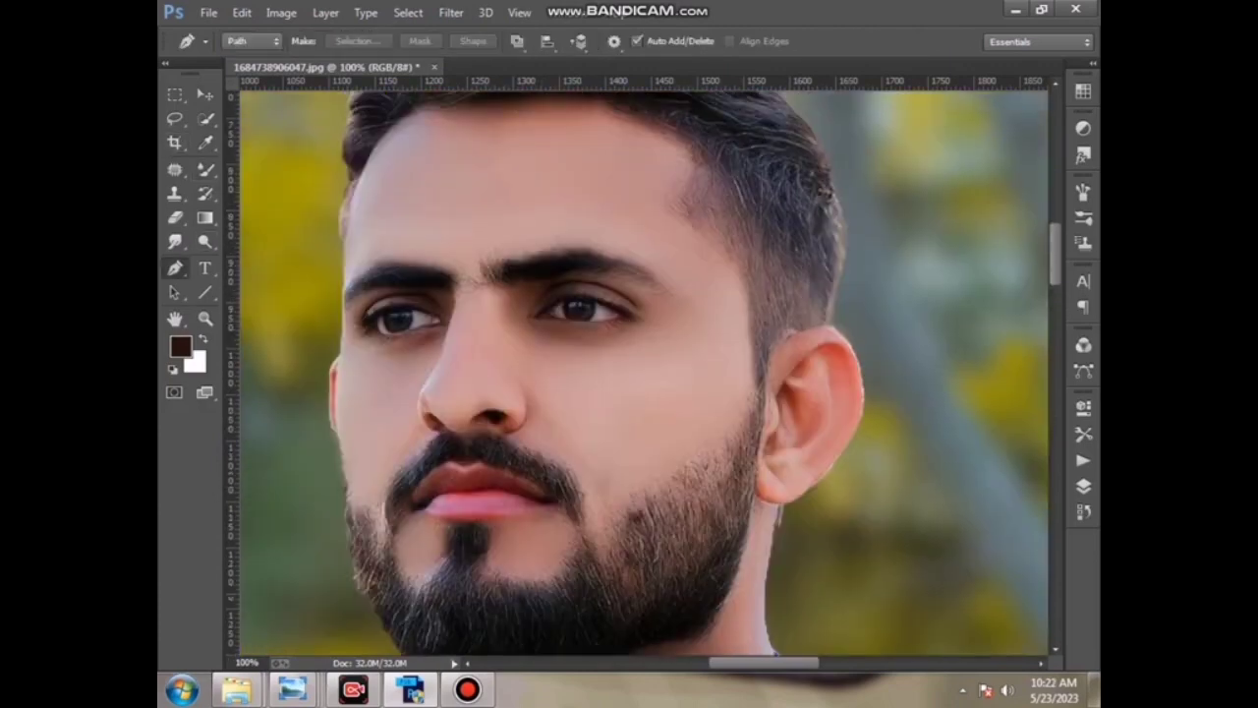
pyautogui.click(758, 401)
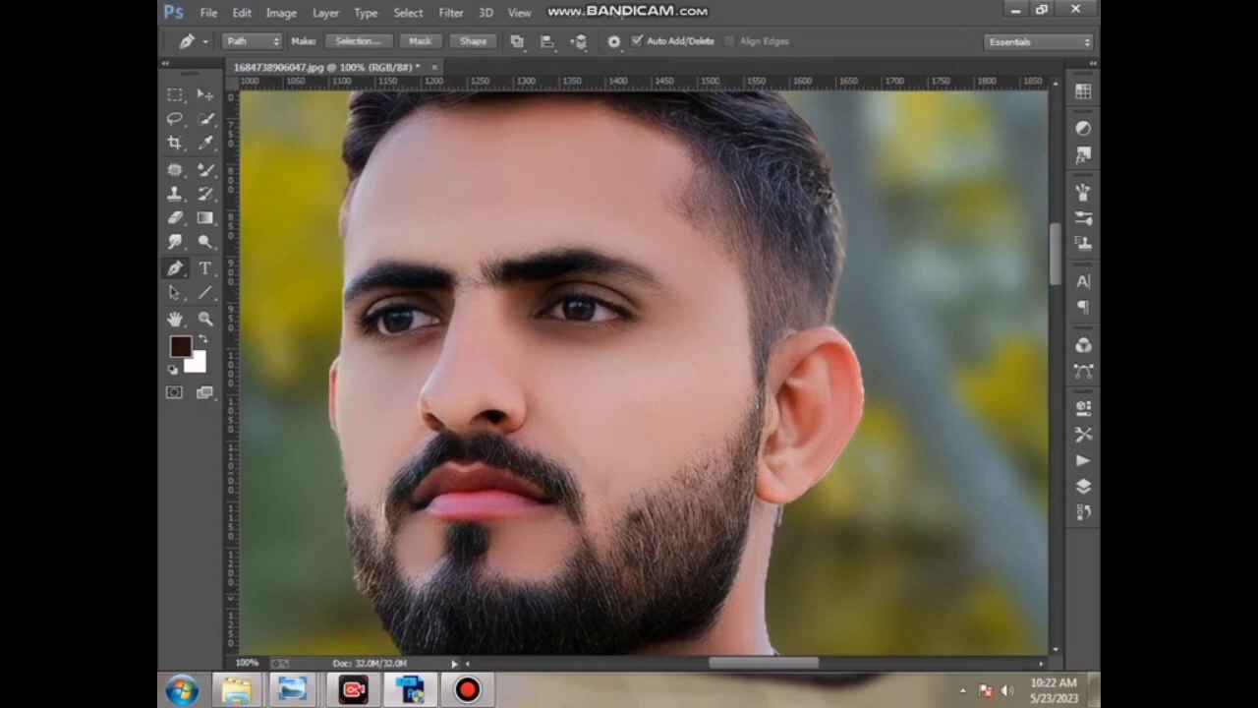
pyautogui.click(610, 520)
pyautogui.moveTo(669, 409); pyautogui.dragTo(684, 405)
pyautogui.click(701, 254)
pyautogui.click(670, 213)
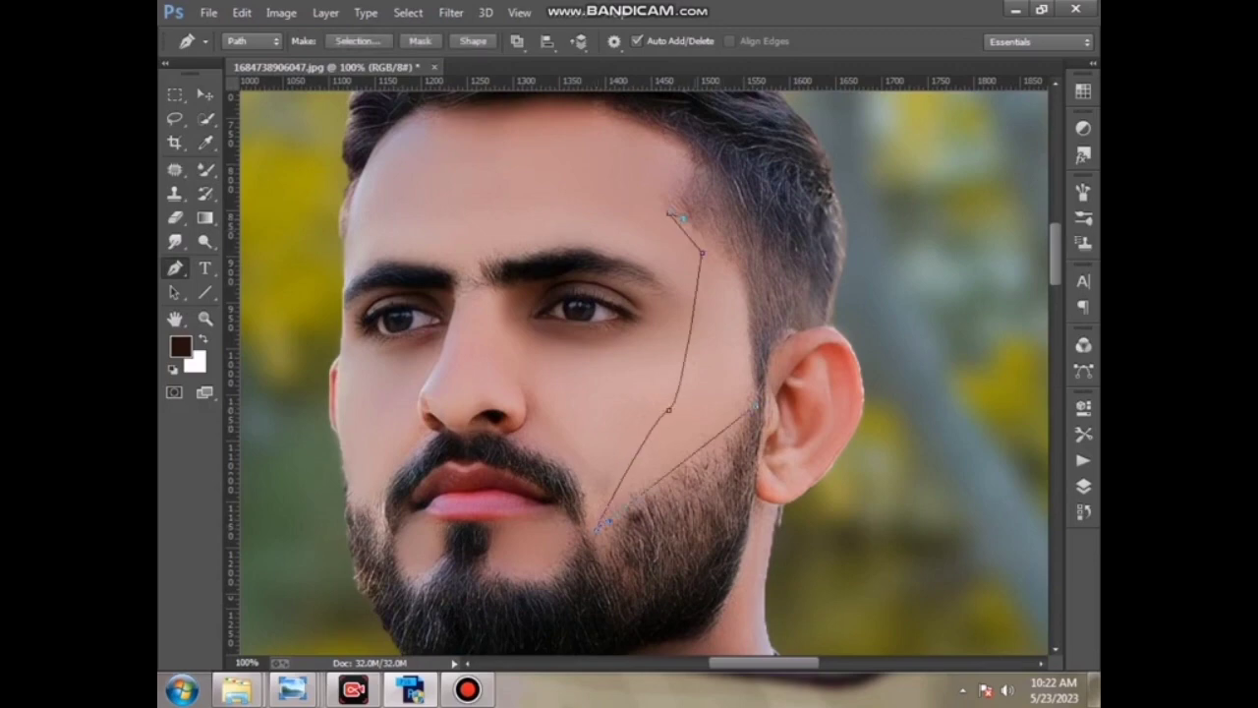
pyautogui.moveTo(702, 254)
pyautogui.mouseDown()
pyautogui.moveTo(746, 290)
pyautogui.moveTo(750, 395)
pyautogui.mouseUp()
# Step: Convert the cheek path into a selection
pyautogui.click(1082, 485)
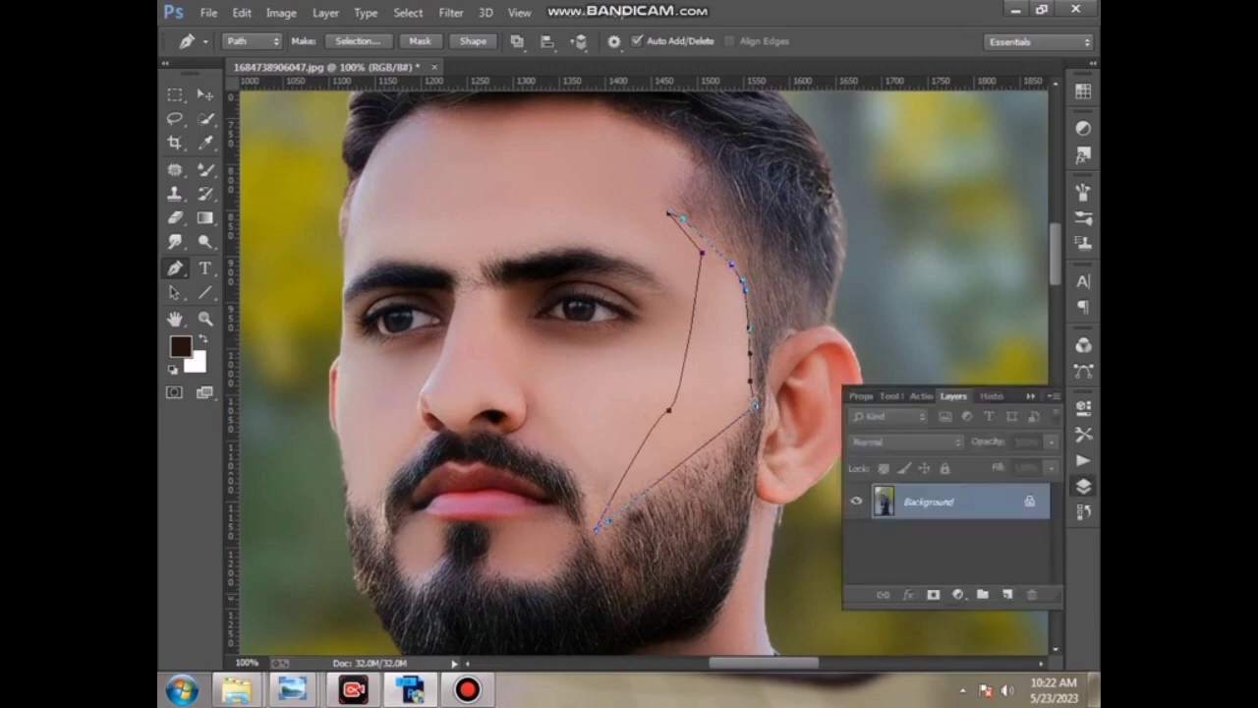
pyautogui.click(979, 395)
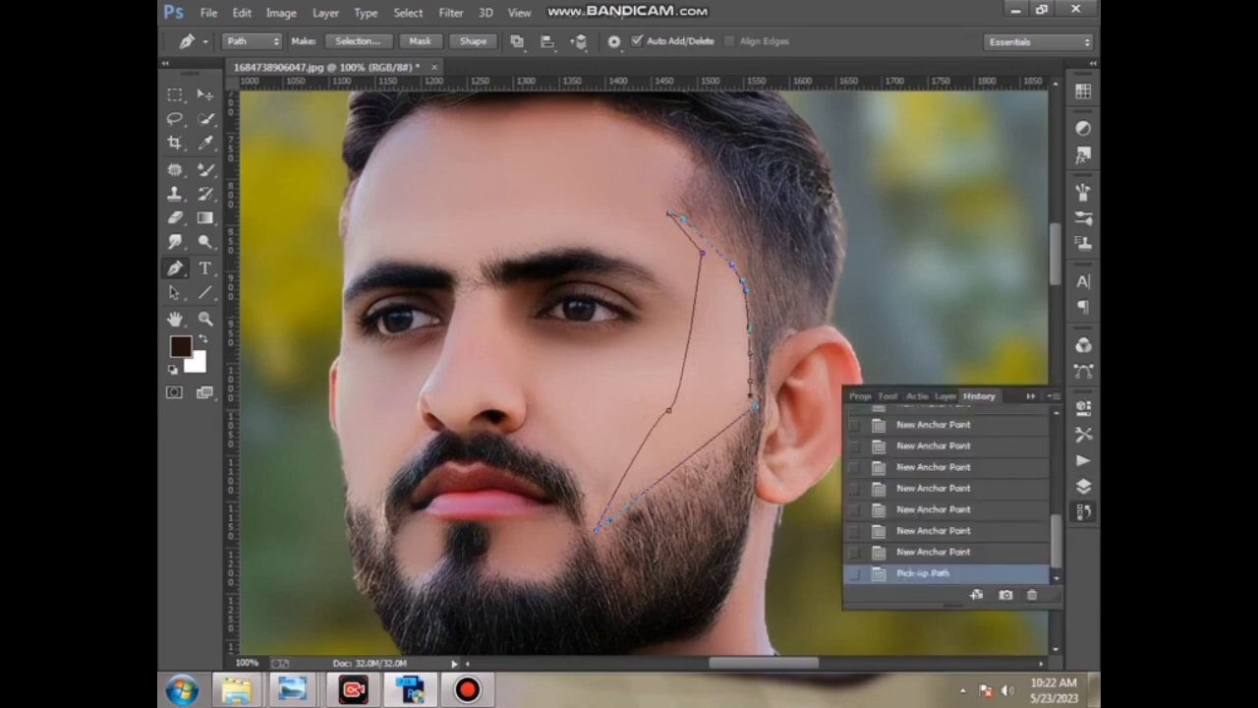
pyautogui.rightClick(750, 397)
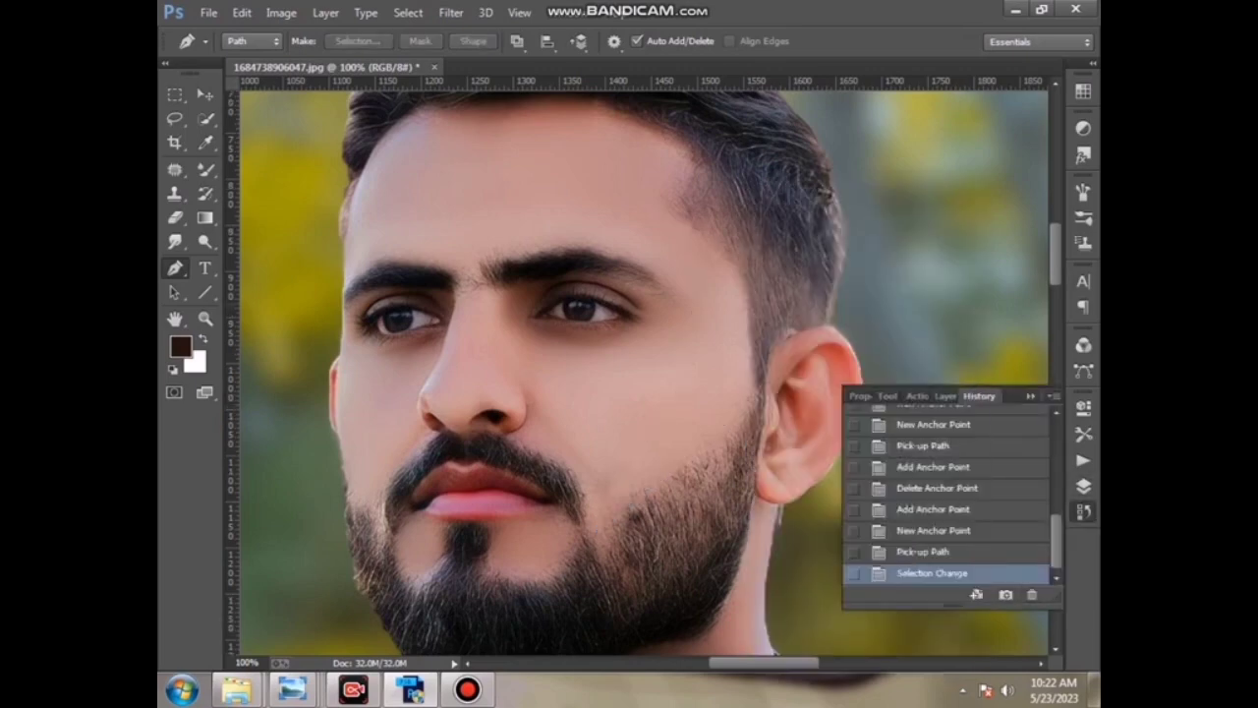
pyautogui.click(1083, 511)
# Step: Raise the Mixer Brush Wet to 97% and return to Quick Selection
pyautogui.click(205, 169)
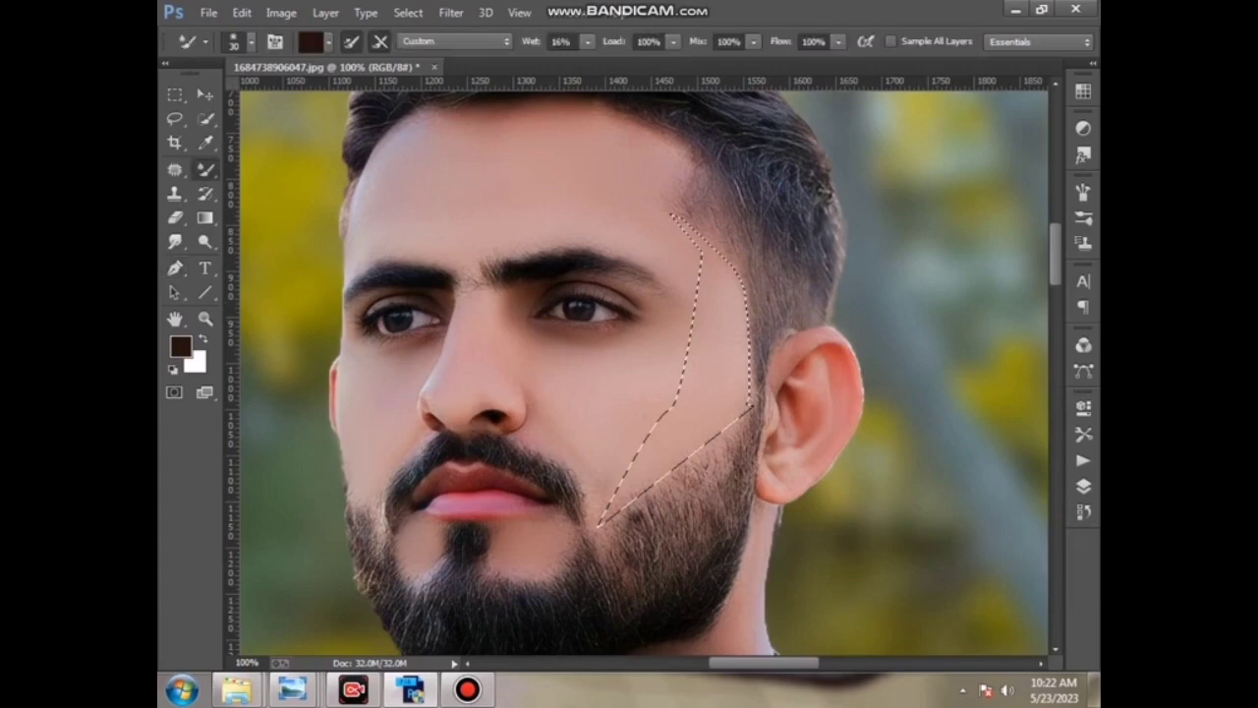
pyautogui.moveTo(588, 61); pyautogui.dragTo(669, 61)
pyautogui.click(205, 118)
pyautogui.rightClick(442, 173)
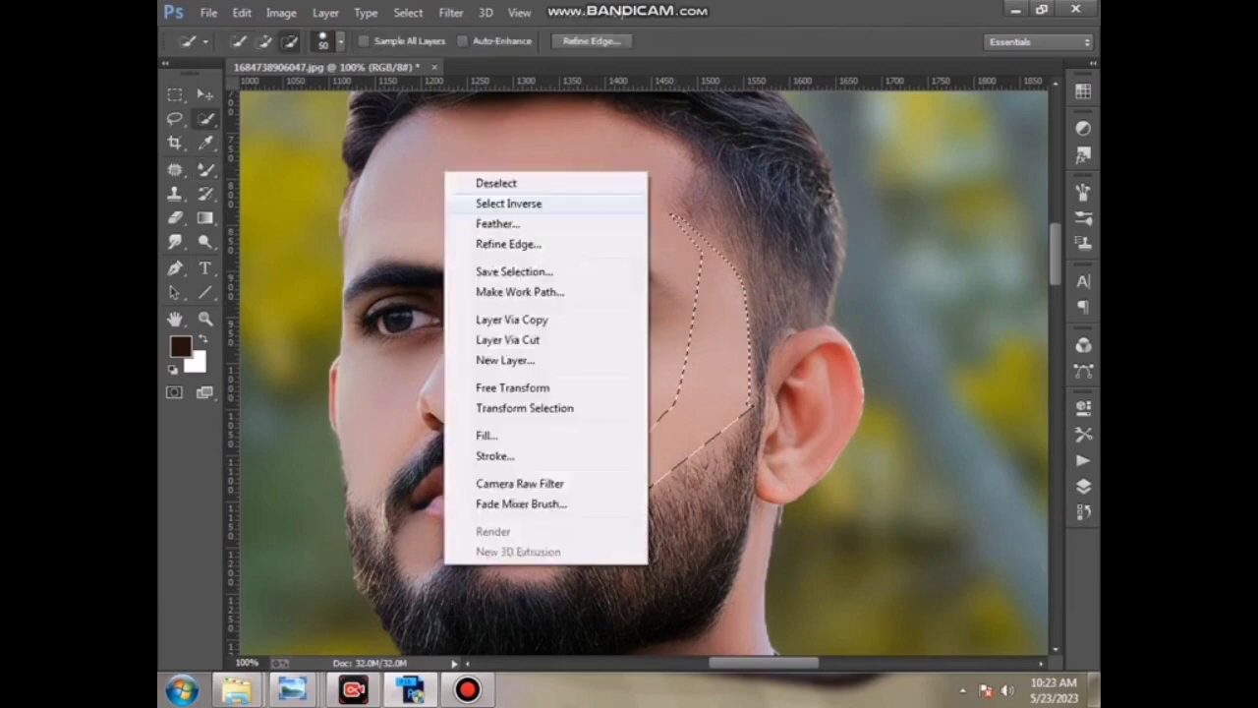
pyautogui.press('Escape')
# Step: Liquify the right-cheek beard edge with Forward Warp (size 90) into a sharper line
pyautogui.click(451, 13)
pyautogui.click(481, 139)
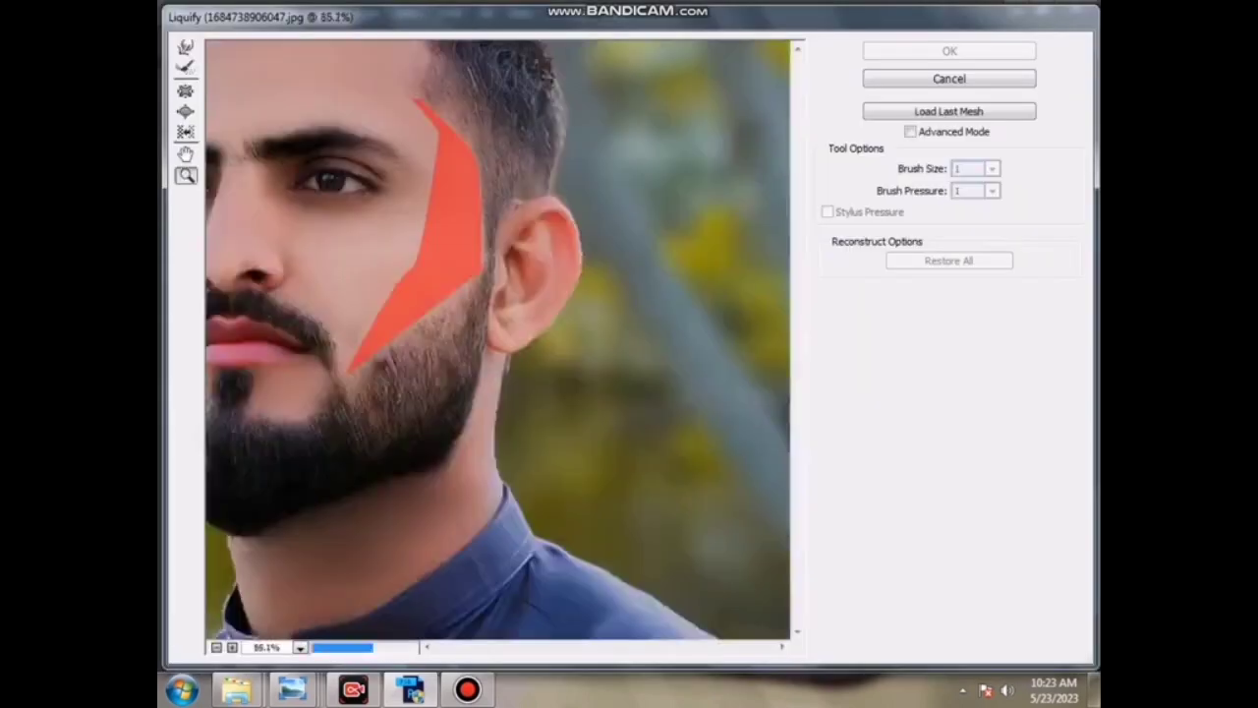
pyautogui.click(491, 256)
pyautogui.click(184, 47)
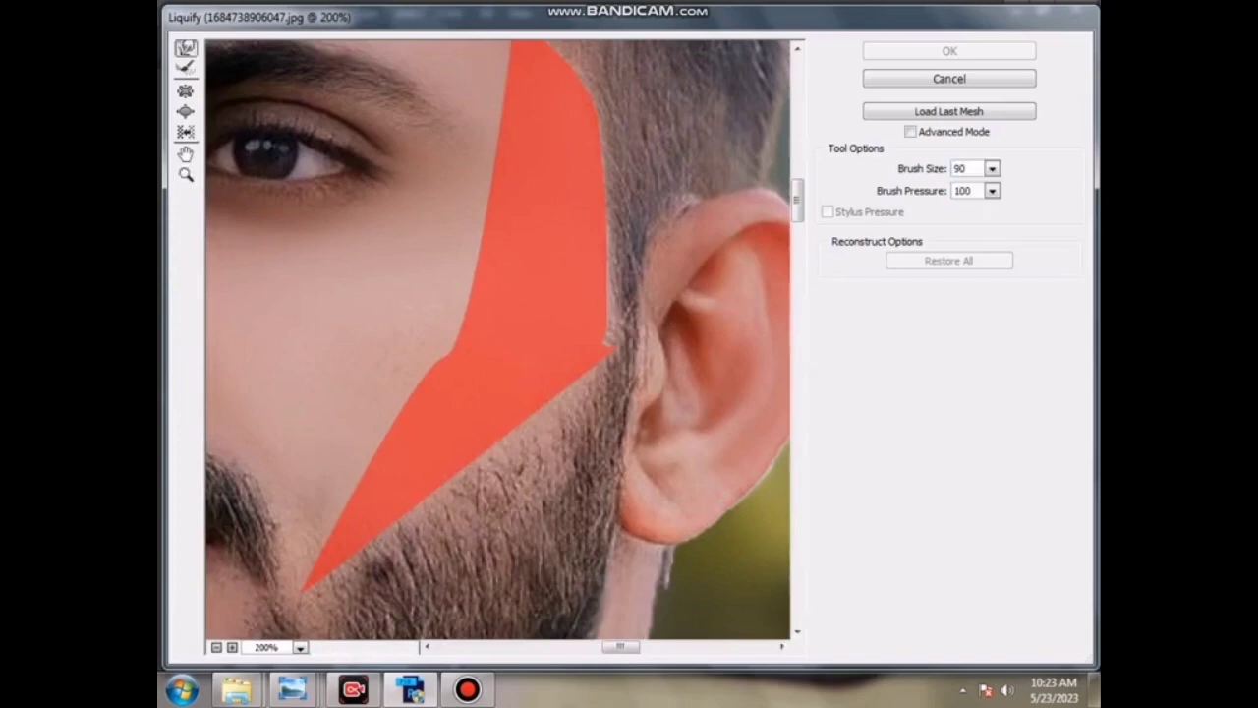
pyautogui.moveTo(544, 427); pyautogui.dragTo(575, 398)
pyautogui.press('[')
pyautogui.press('[')
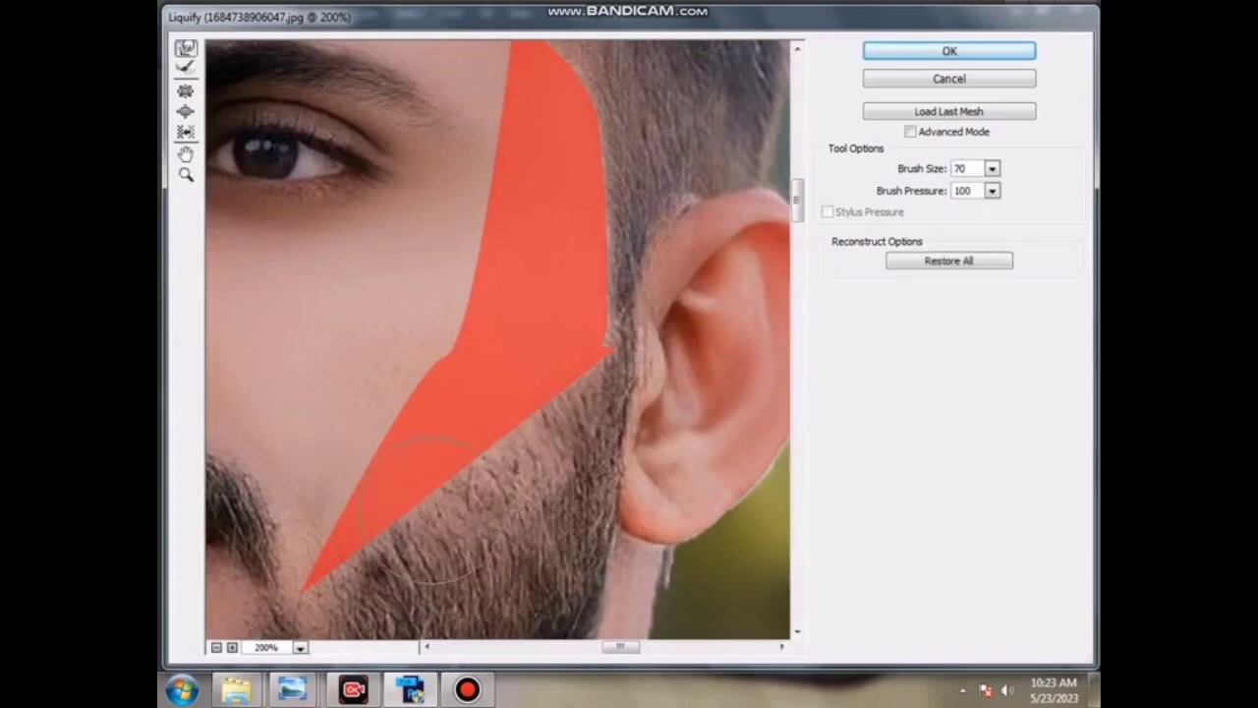
pyautogui.press('Return')
# Step: Deselect the cheek selection and zoom in closely on the ear and sideburn
pyautogui.rightClick(458, 236)
pyautogui.click(491, 242)
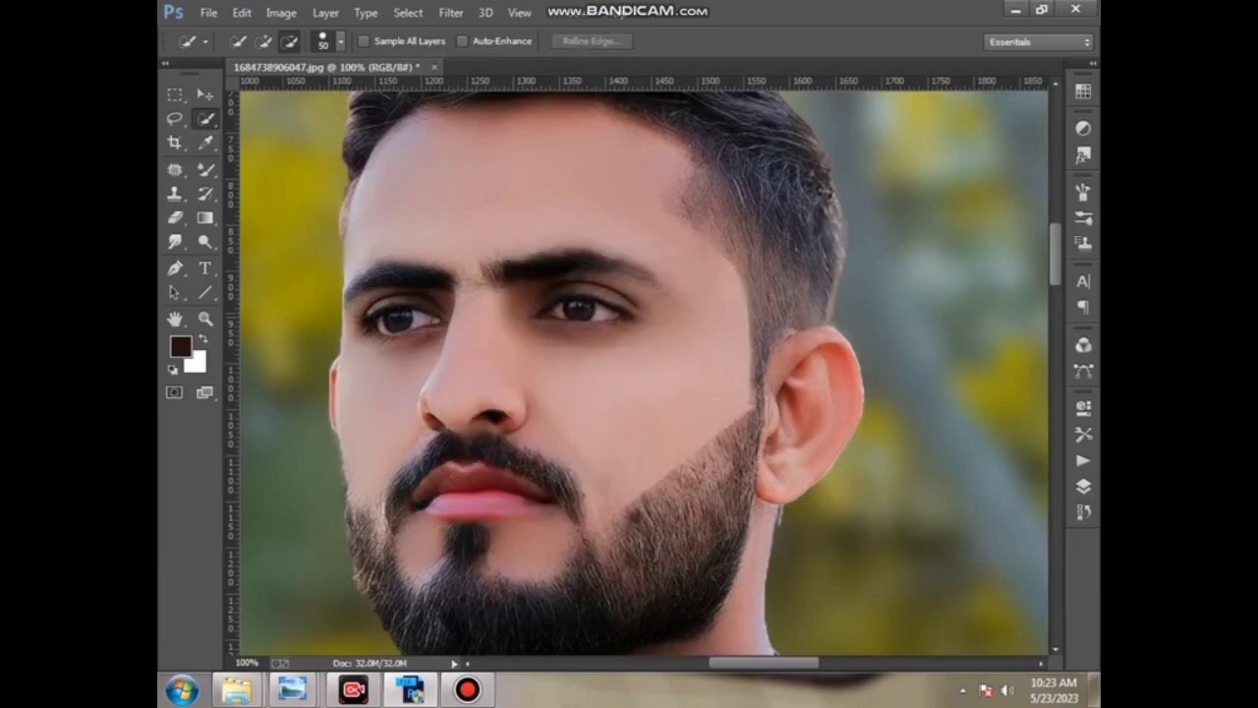
pyautogui.press('z')
pyautogui.moveTo(730, 360); pyautogui.dragTo(815, 435)
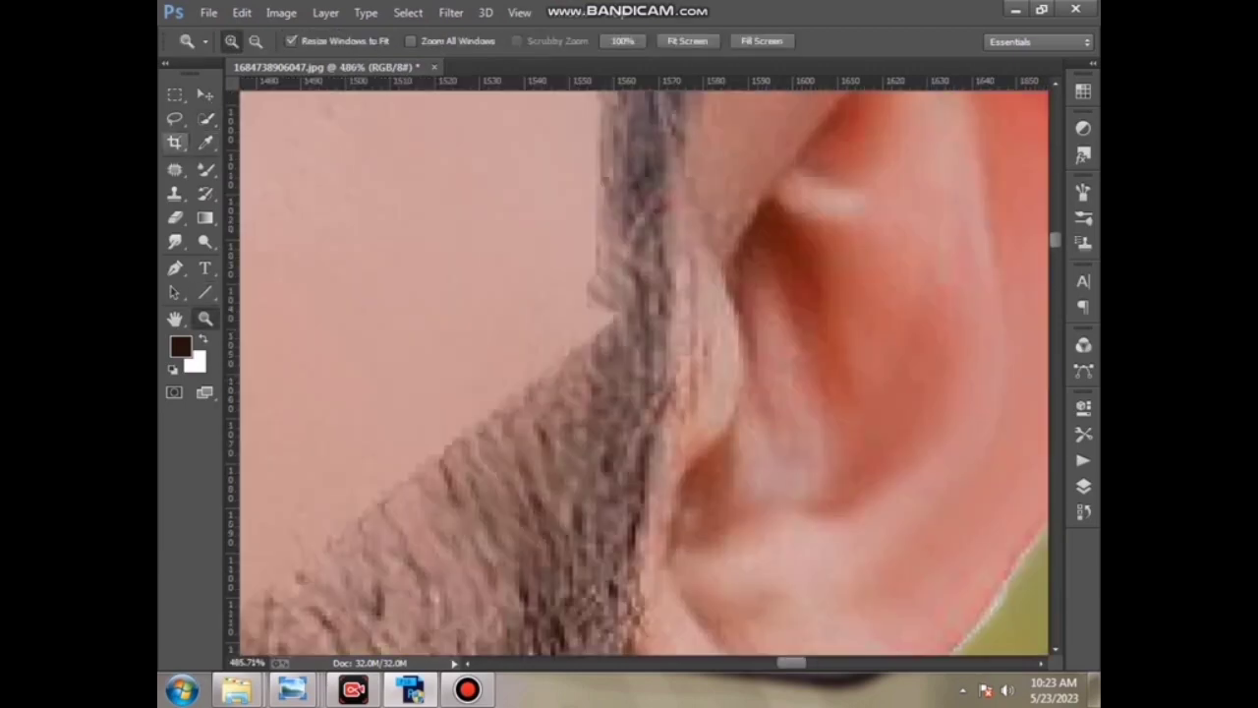
# Step: Pick the Blur tool and outline the stray beard patch beside the sideburn with the Pen
pyautogui.rightClick(175, 241)
pyautogui.click(250, 241)
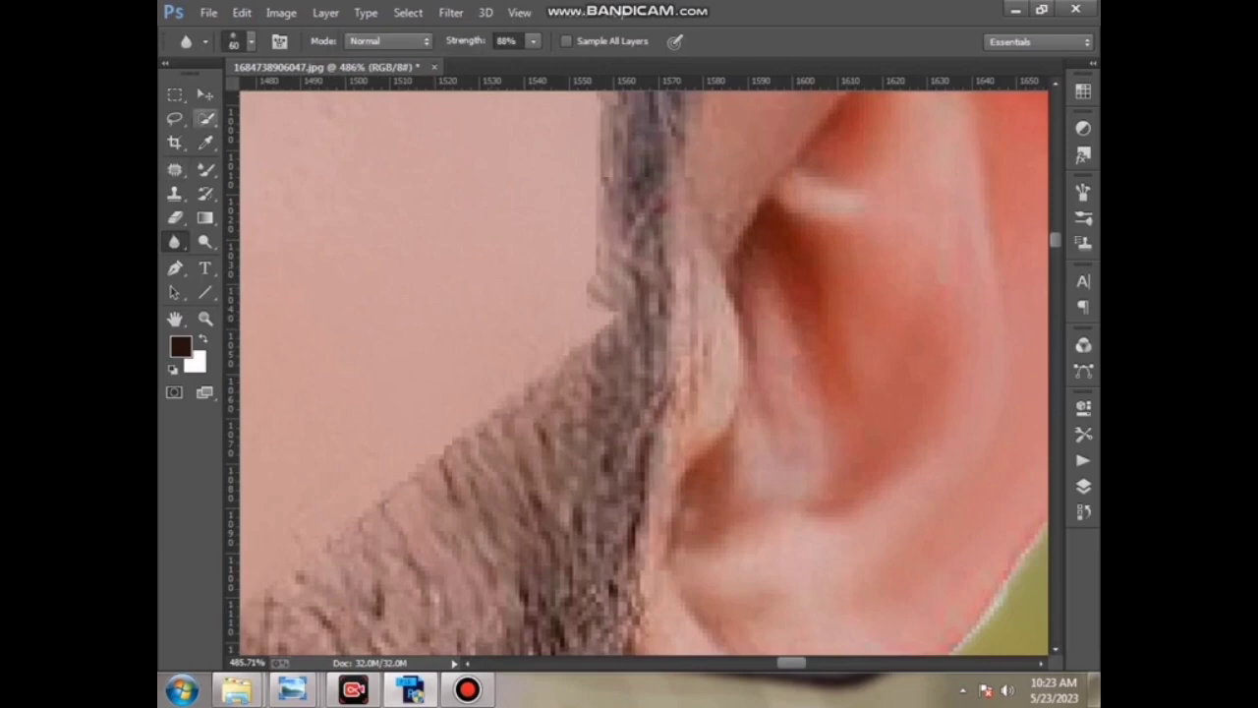
pyautogui.click(206, 118)
pyautogui.press('p')
pyautogui.click(594, 265)
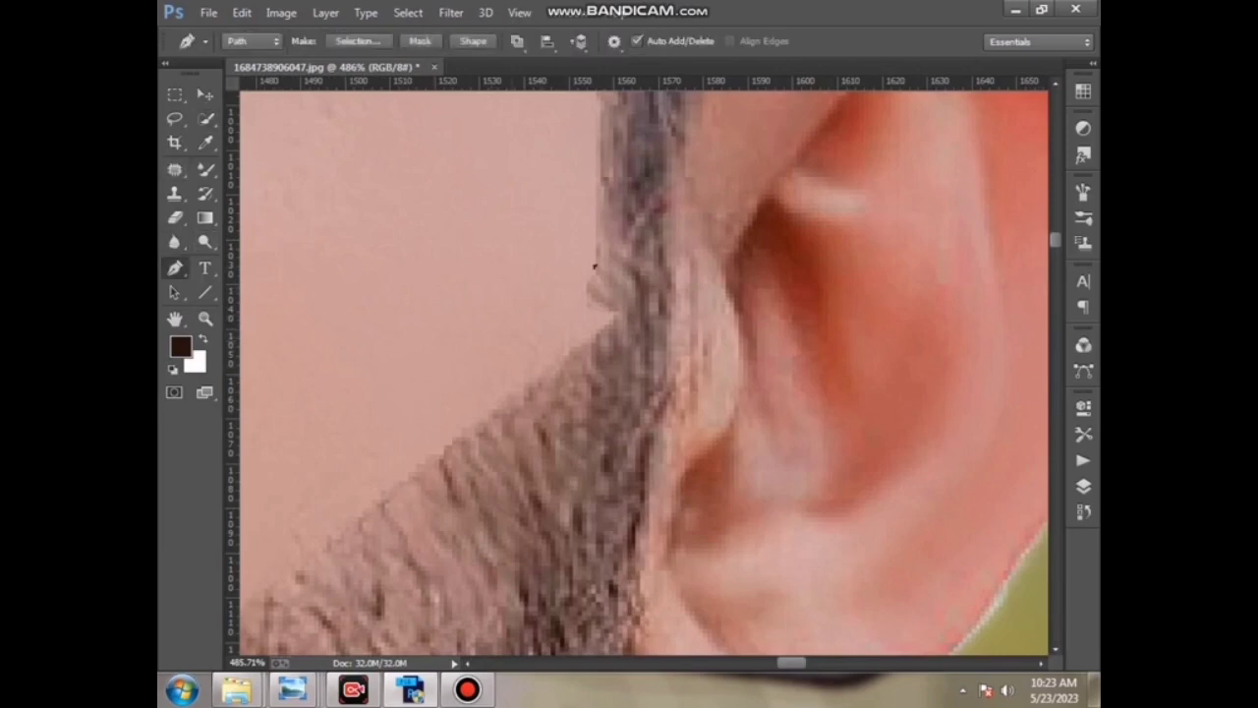
pyautogui.click(580, 340)
pyautogui.click(638, 292)
pyautogui.press('Escape')
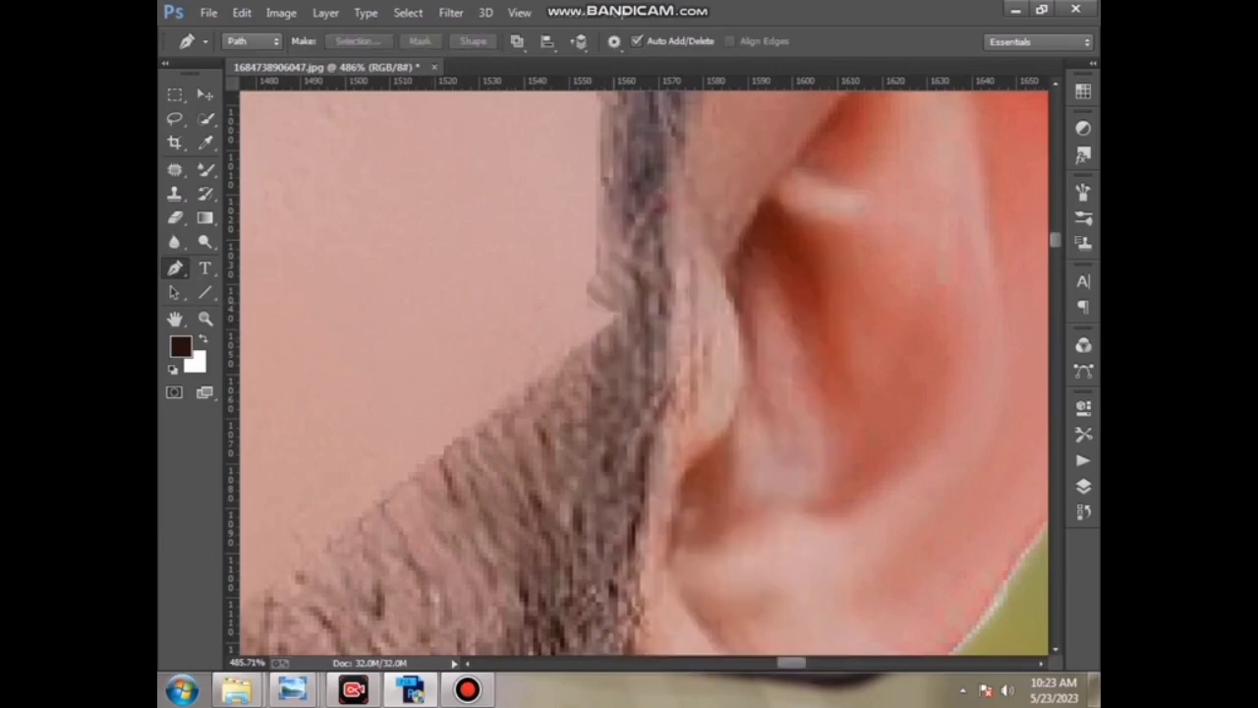
# Step: Apply a Liquify pass to the sideburn notch, after dismissing an Oil Paint error
pyautogui.click(451, 12)
pyautogui.click(471, 171)
pyautogui.click(800, 413)
pyautogui.click(452, 12)
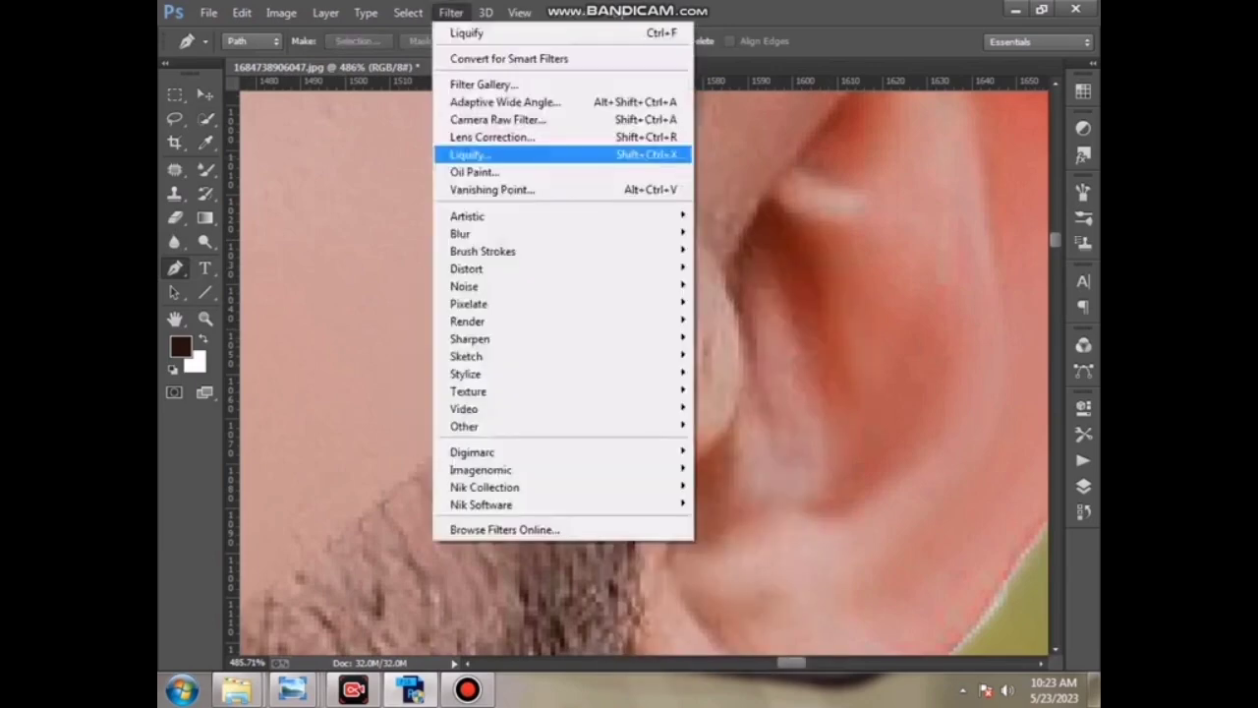
pyautogui.click(471, 154)
pyautogui.click(484, 341)
pyautogui.press('Return')
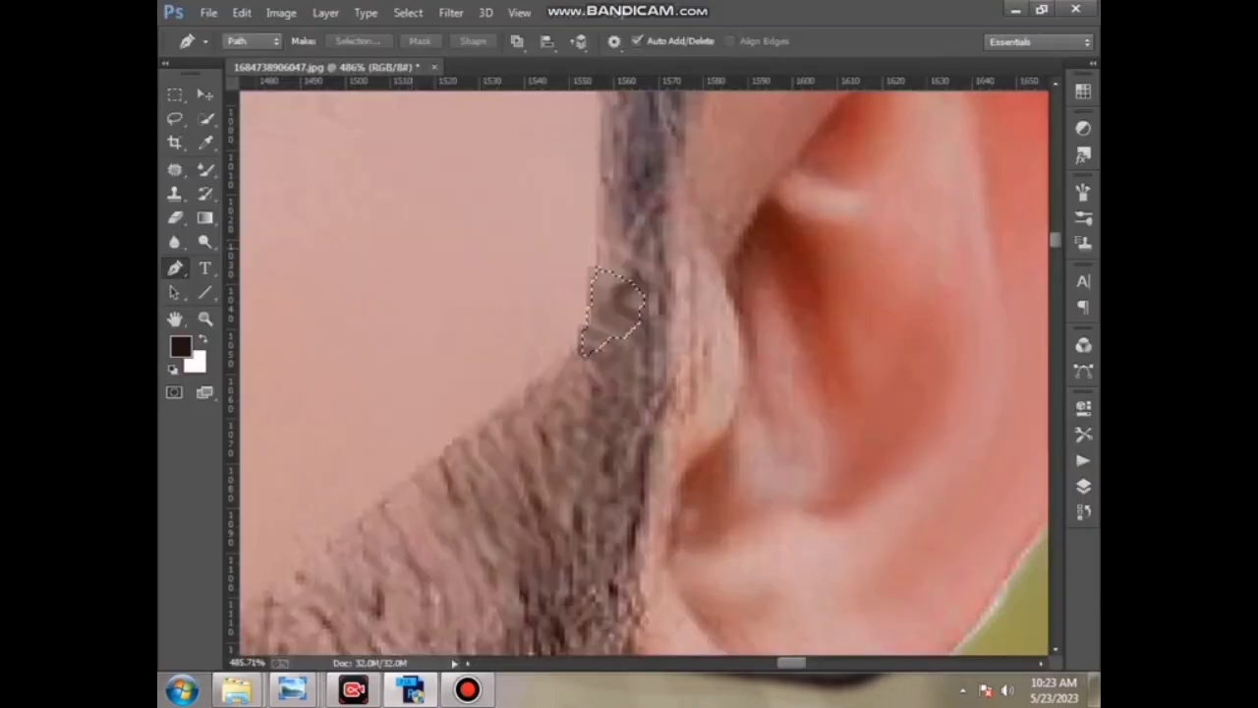
# Step: Fit the whole portrait back on screen
pyautogui.rightClick(633, 304)
pyautogui.press('Escape')
pyautogui.press('z')
pyautogui.press('h')
pyautogui.rightClick(343, 289)
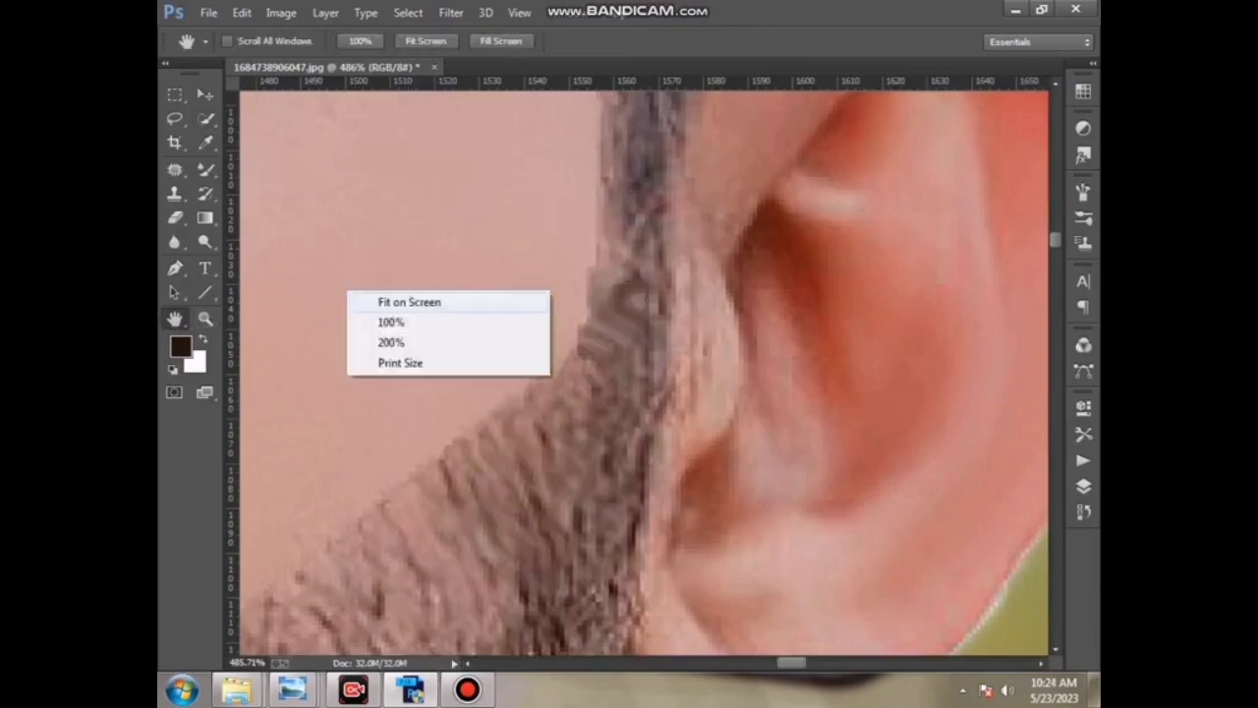
pyautogui.click(394, 298)
# Step: Zoom in on the clasped hands at Actual Pixels (100%)
pyautogui.click(205, 318)
pyautogui.moveTo(496, 450); pyautogui.dragTo(668, 531)
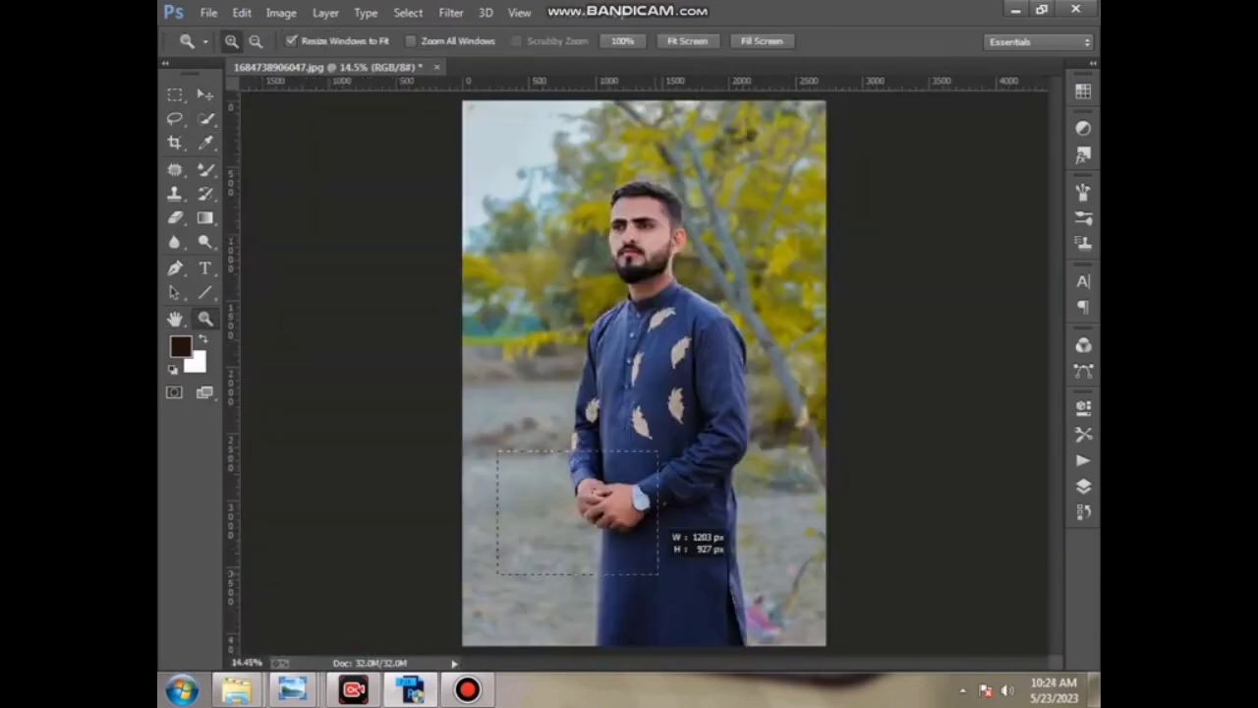
pyautogui.moveTo(246, 295); pyautogui.dragTo(963, 317)
pyautogui.rightClick(536, 265)
pyautogui.click(578, 294)
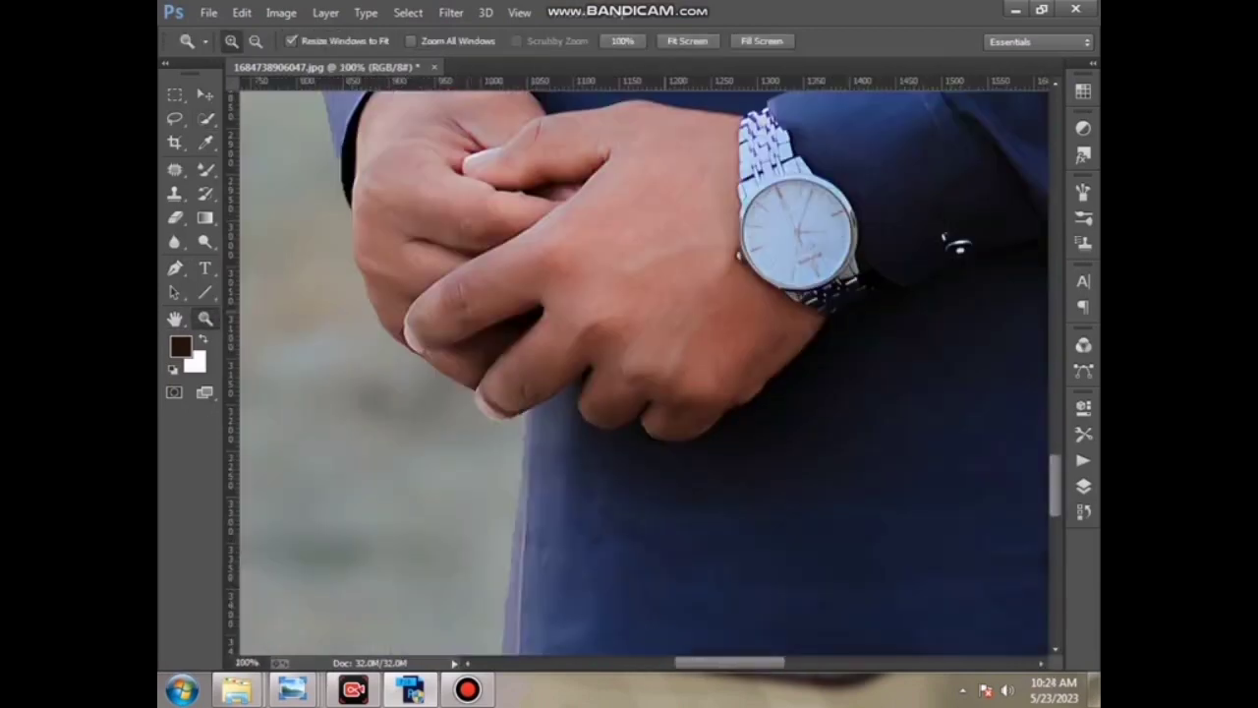
# Step: Set the Mixer Brush to 21% Wet and return to the Zoom tool
pyautogui.press('b')
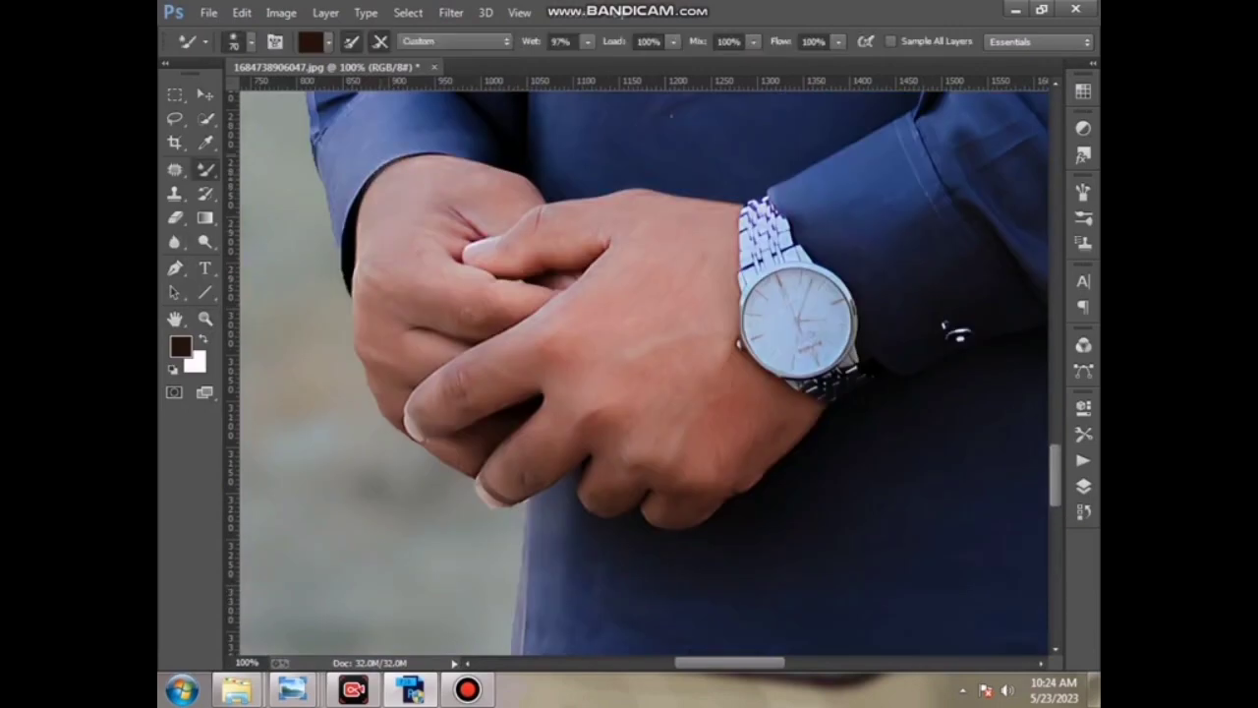
pyautogui.moveTo(587, 41); pyautogui.dragTo(512, 65)
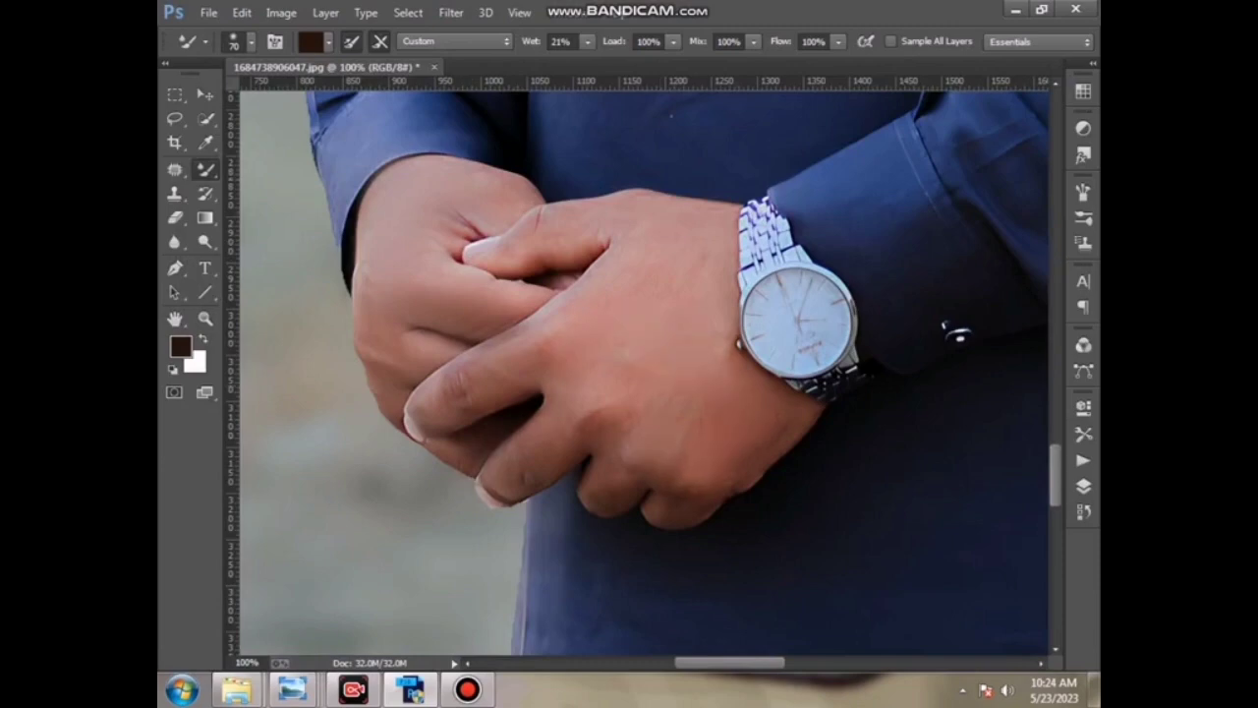
pyautogui.click(206, 317)
pyautogui.rightClick(318, 314)
# Step: Fit the photo on screen and liquify the left-temple hairline with a 200-size warp brush
pyautogui.click(344, 323)
pyautogui.click(452, 13)
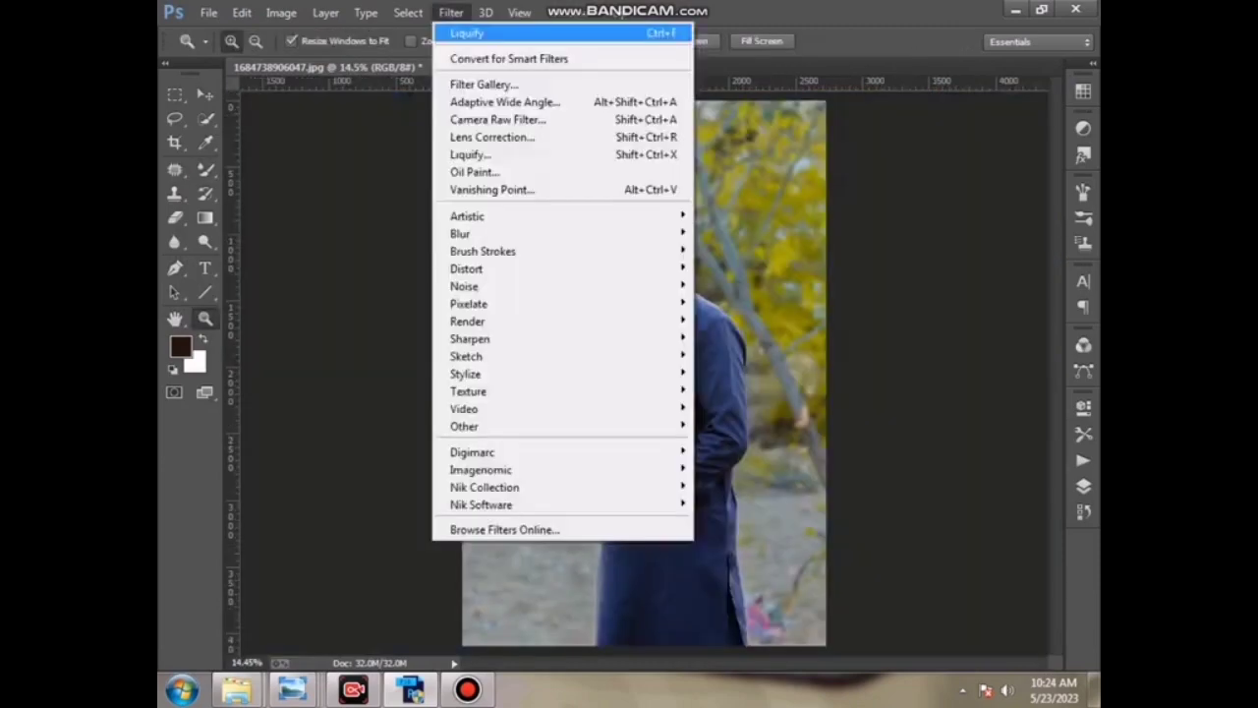
pyautogui.click(470, 155)
pyautogui.click(500, 186)
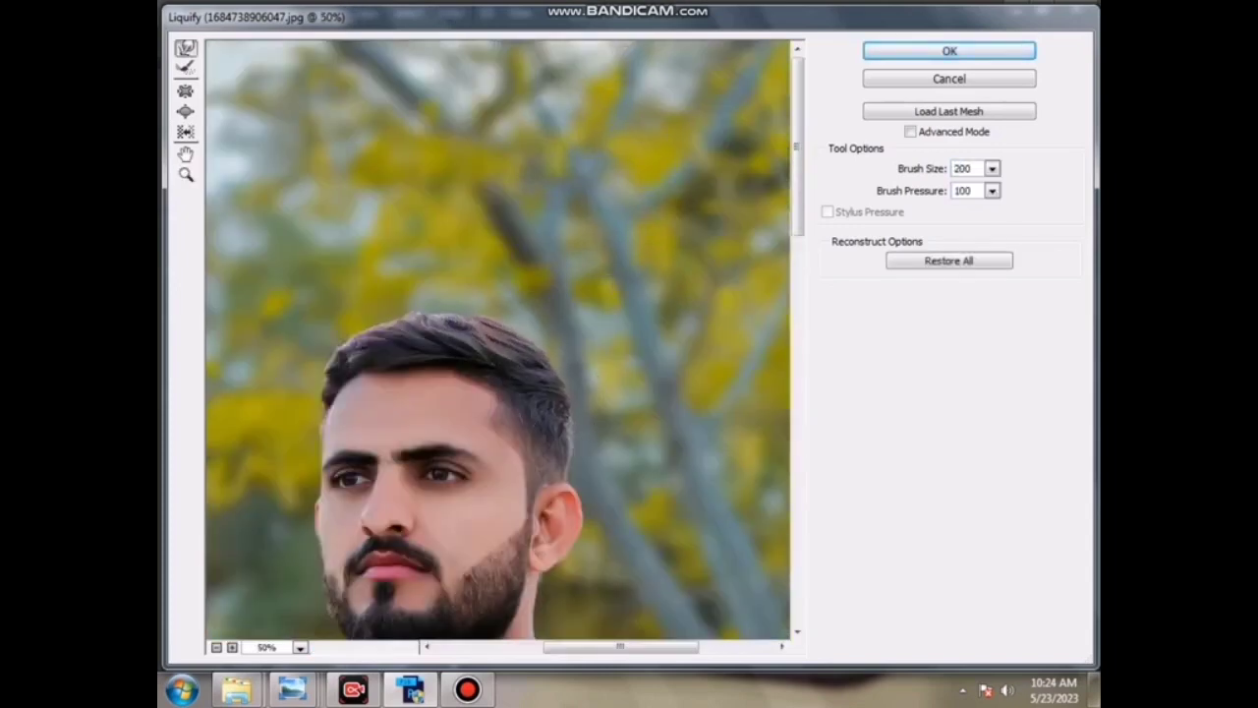
pyautogui.moveTo(364, 365); pyautogui.dragTo(356, 369)
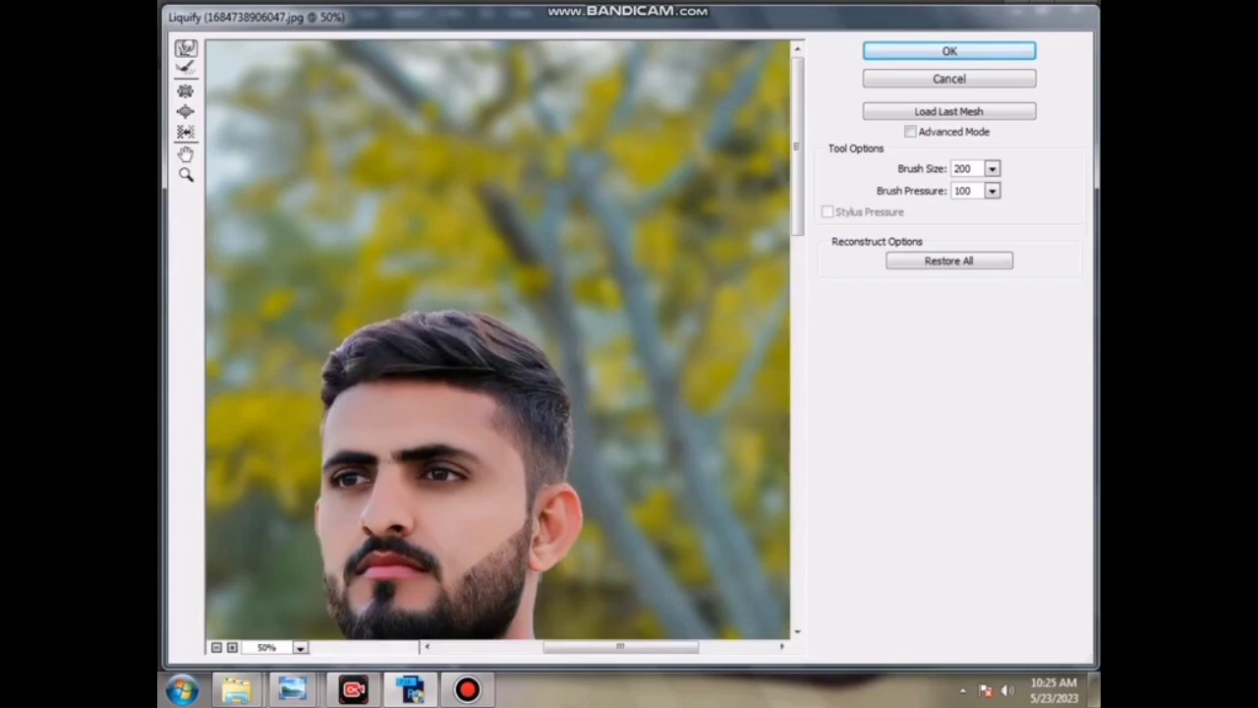
pyautogui.hotkey('ctrl', '0')
pyautogui.press('Return')
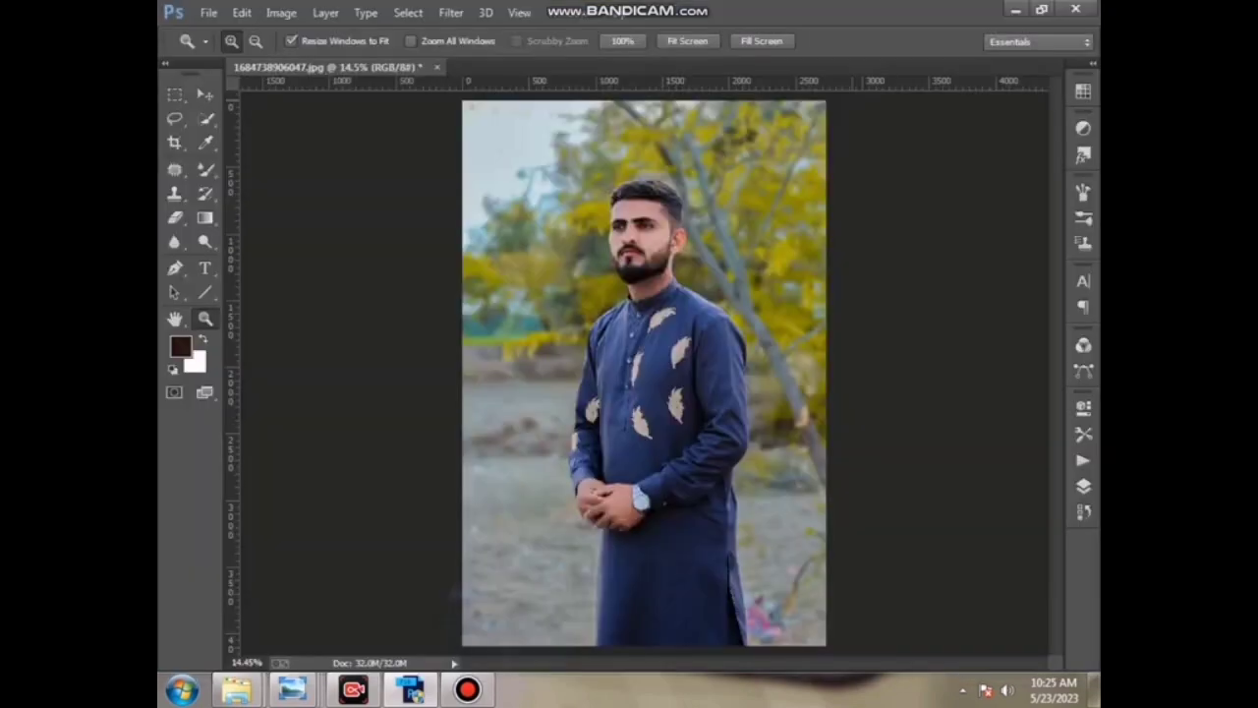
# Step: In Camera Raw Filter, set Contrast -35, Highlights +31 and Shadows about +31
pyautogui.click(451, 12)
pyautogui.click(501, 119)
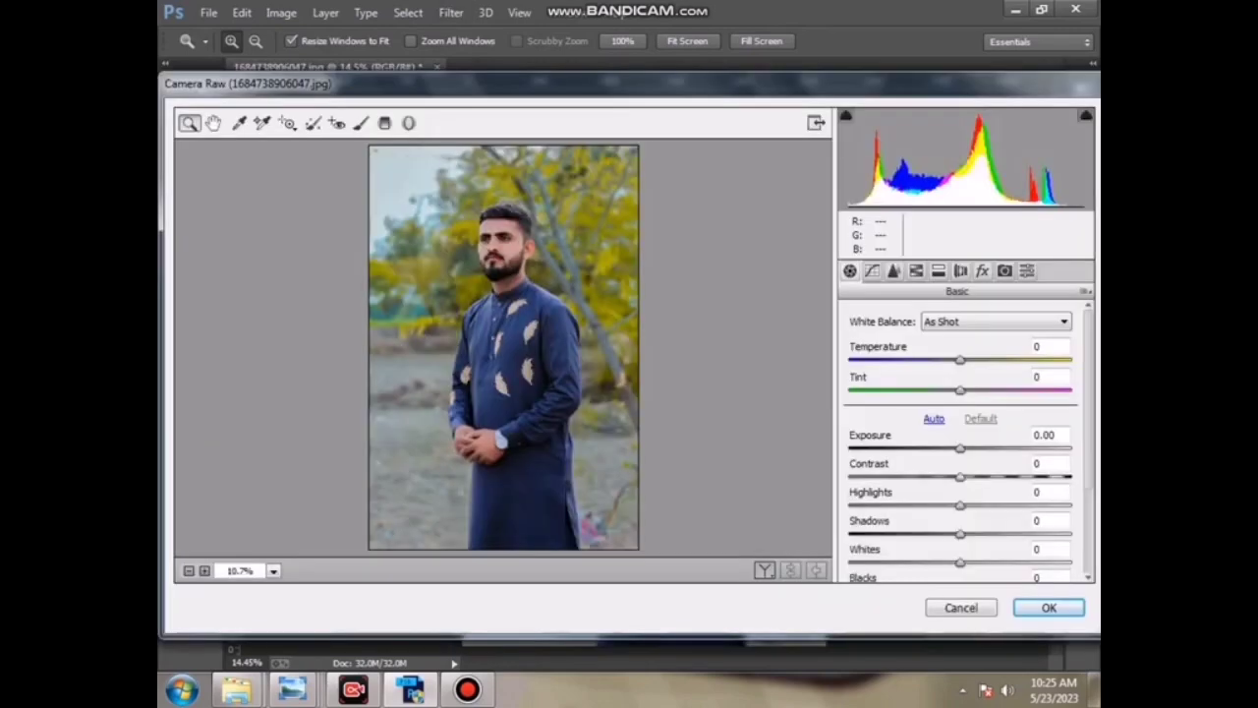
pyautogui.write('-35')
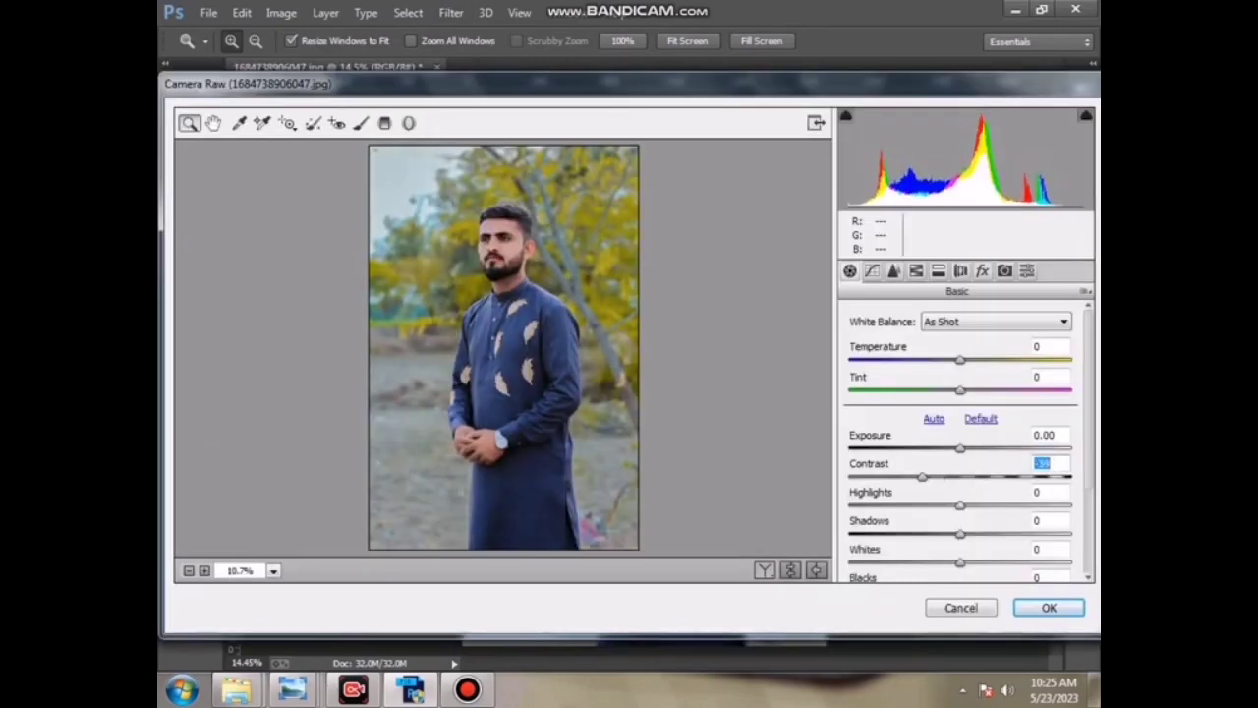
pyautogui.press('Tab')
pyautogui.write('31')
pyautogui.press('Tab')
pyautogui.write('21')
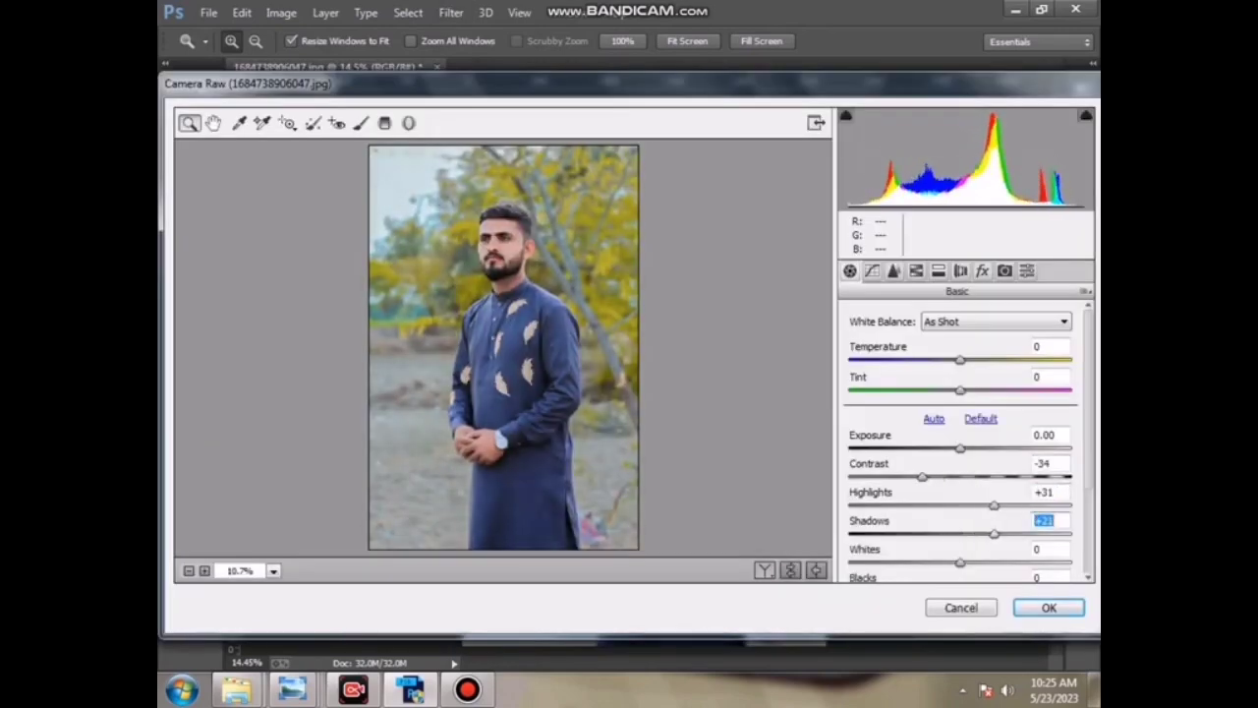
pyautogui.hotkey('shift', 'Up')
# Step: Raise HSL Luminance for Reds to about +45 and Oranges to +25
pyautogui.hotkey('ctrl', 'alt', '4')
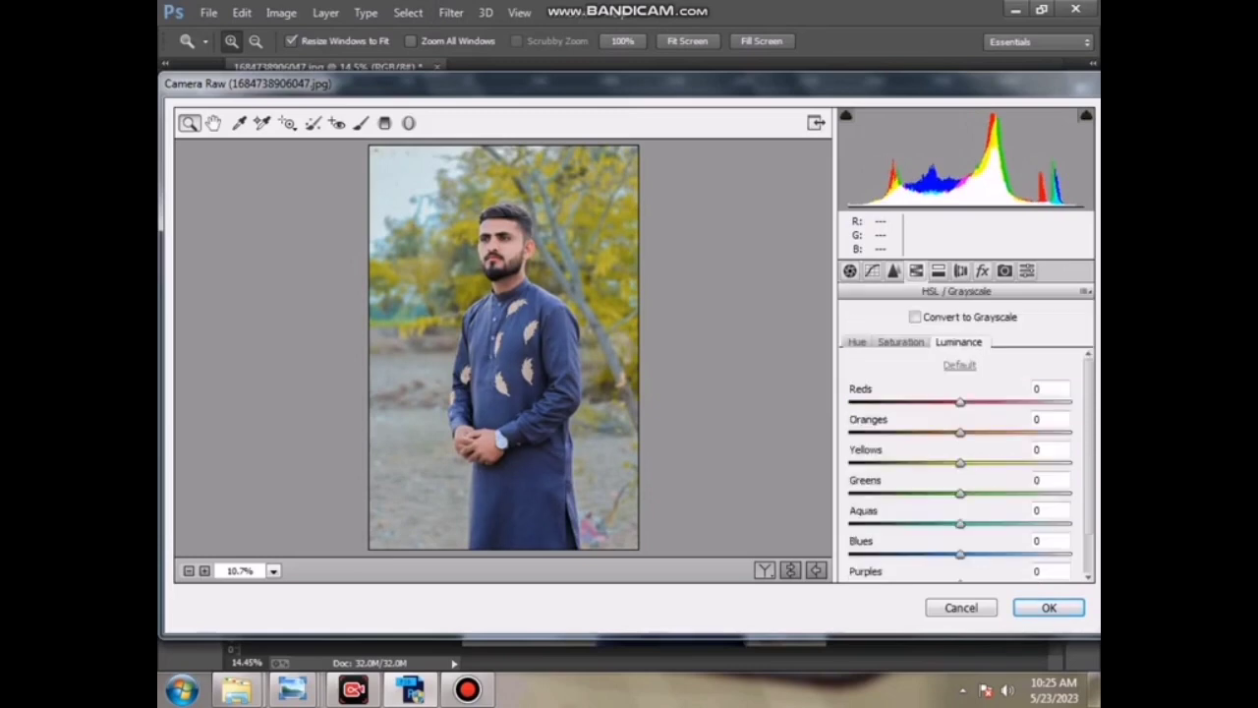
pyautogui.press('Tab')
pyautogui.hotkey('shift', 'Up')
pyautogui.hotkey('shift', 'Up')
pyautogui.hotkey('shift', 'Up')
pyautogui.hotkey('shift', 'Up')
pyautogui.press('Tab')
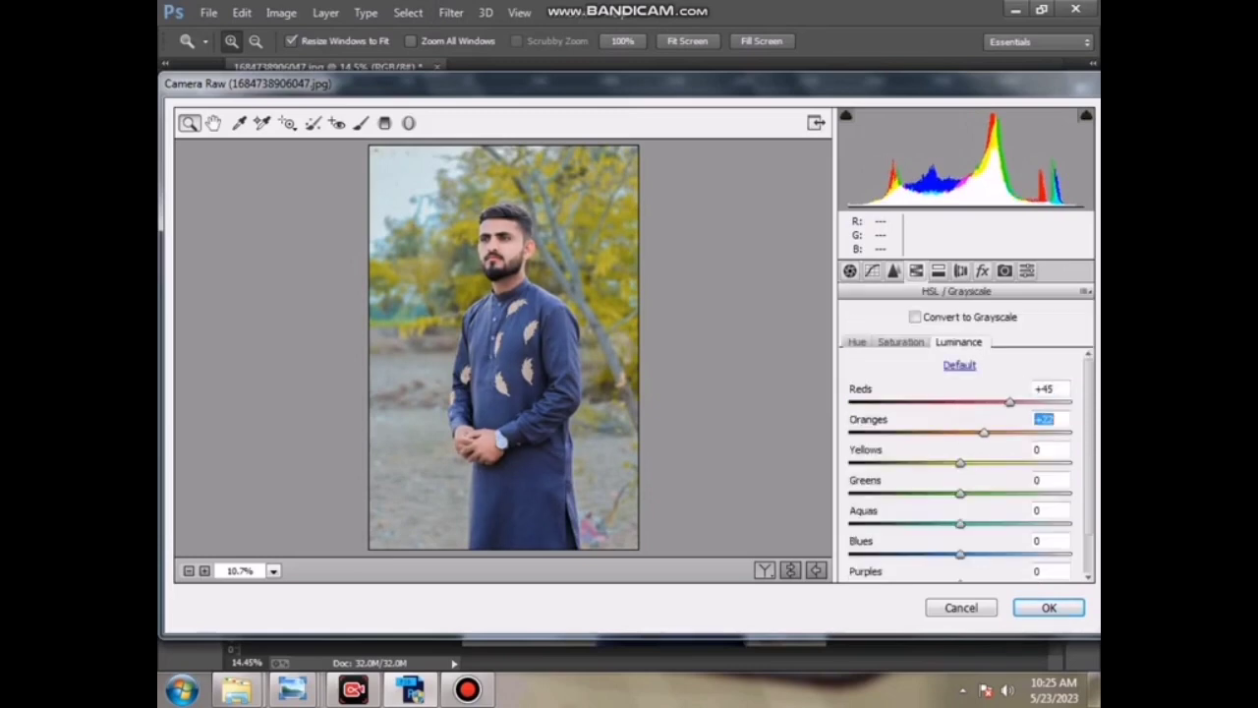
pyautogui.write('25')
# Step: Set HSL Saturation: Oranges -18, Greens 27, Blues 36, Aquas 63
pyautogui.click(900, 341)
pyautogui.click(1044, 419)
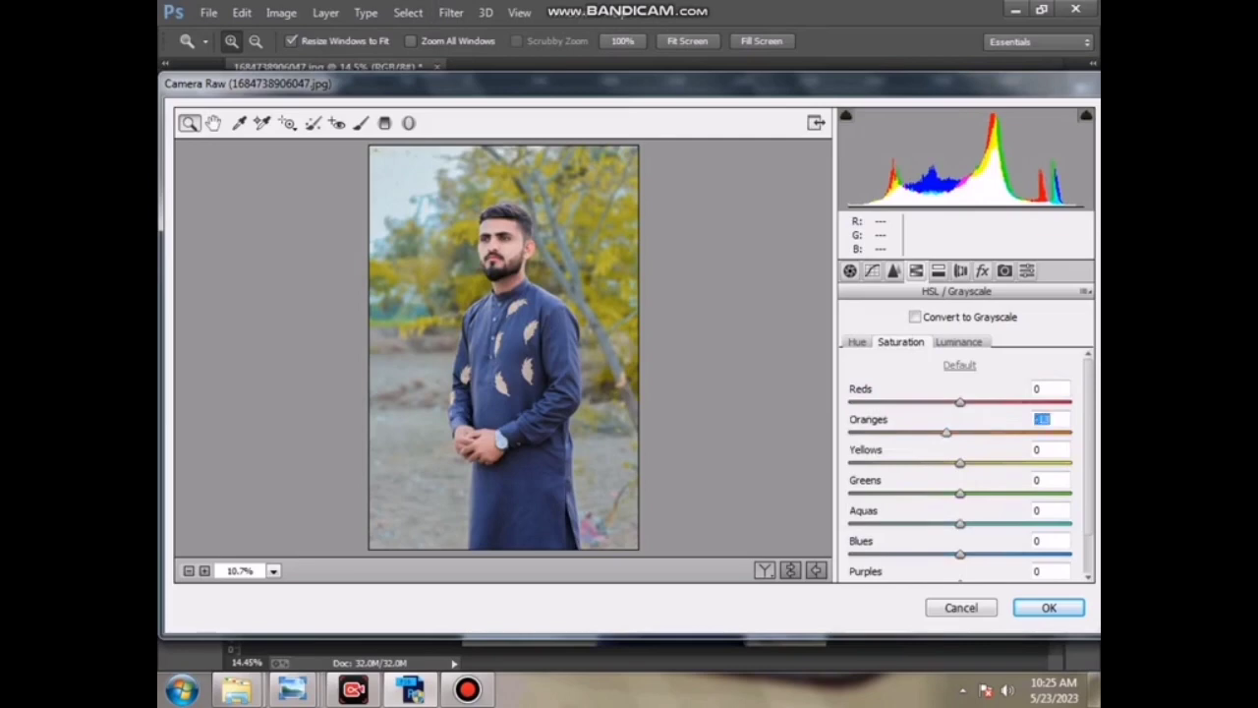
pyautogui.write('-18')
pyautogui.press('Tab')
pyautogui.press('Tab')
pyautogui.write('27')
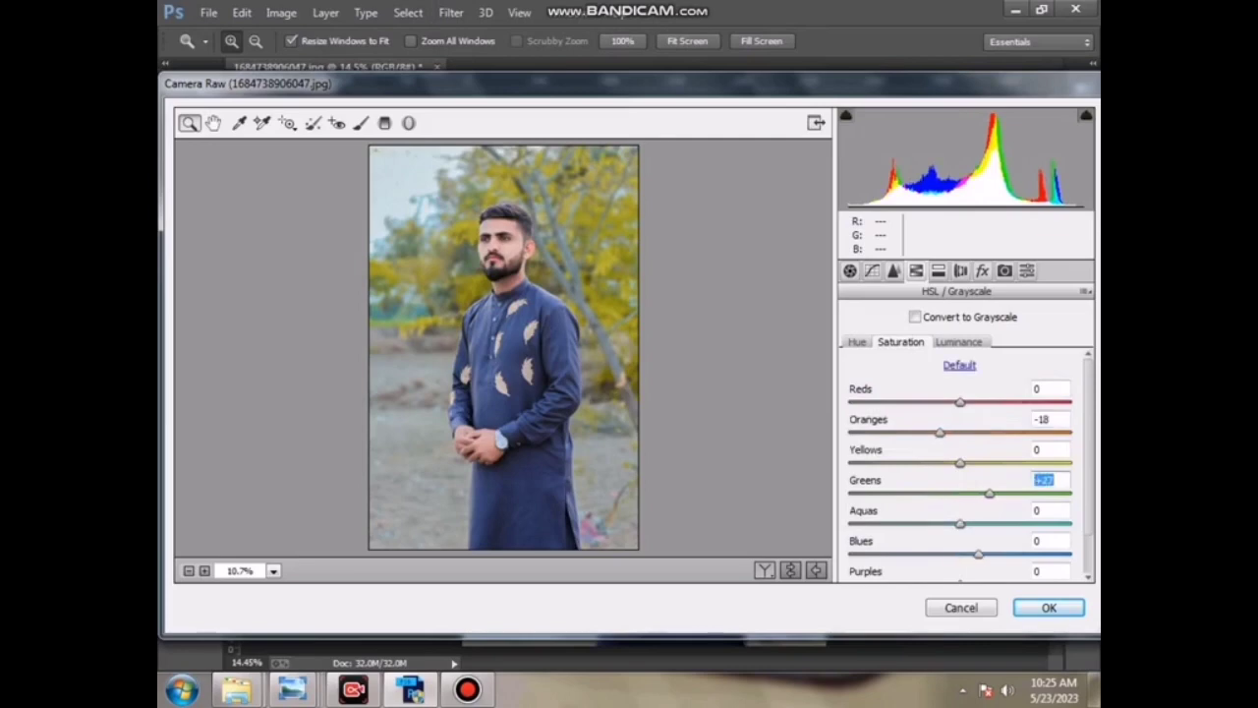
pyautogui.press('Tab')
pyautogui.press('Tab')
pyautogui.write('36')
pyautogui.hotkey('shift', 'Tab')
pyautogui.write('63')
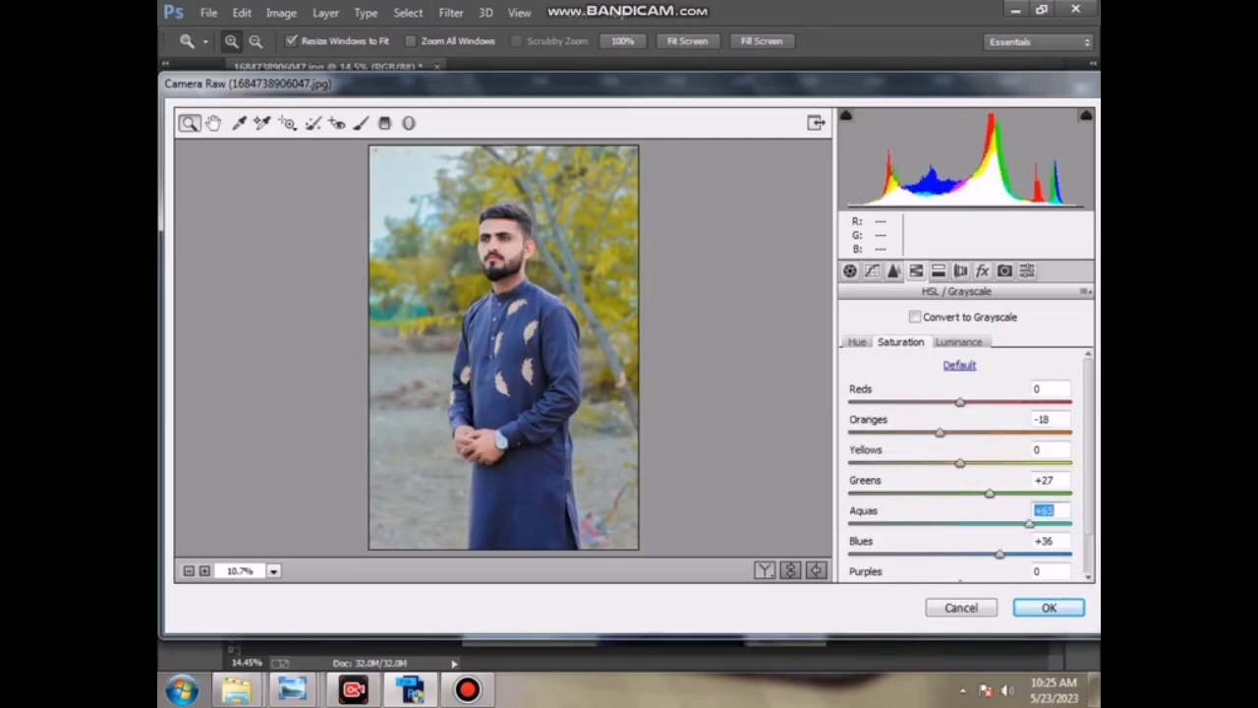
# Step: Shift HSL Hue: Yellows +29, Greens negative, Aquas +28
pyautogui.click(856, 341)
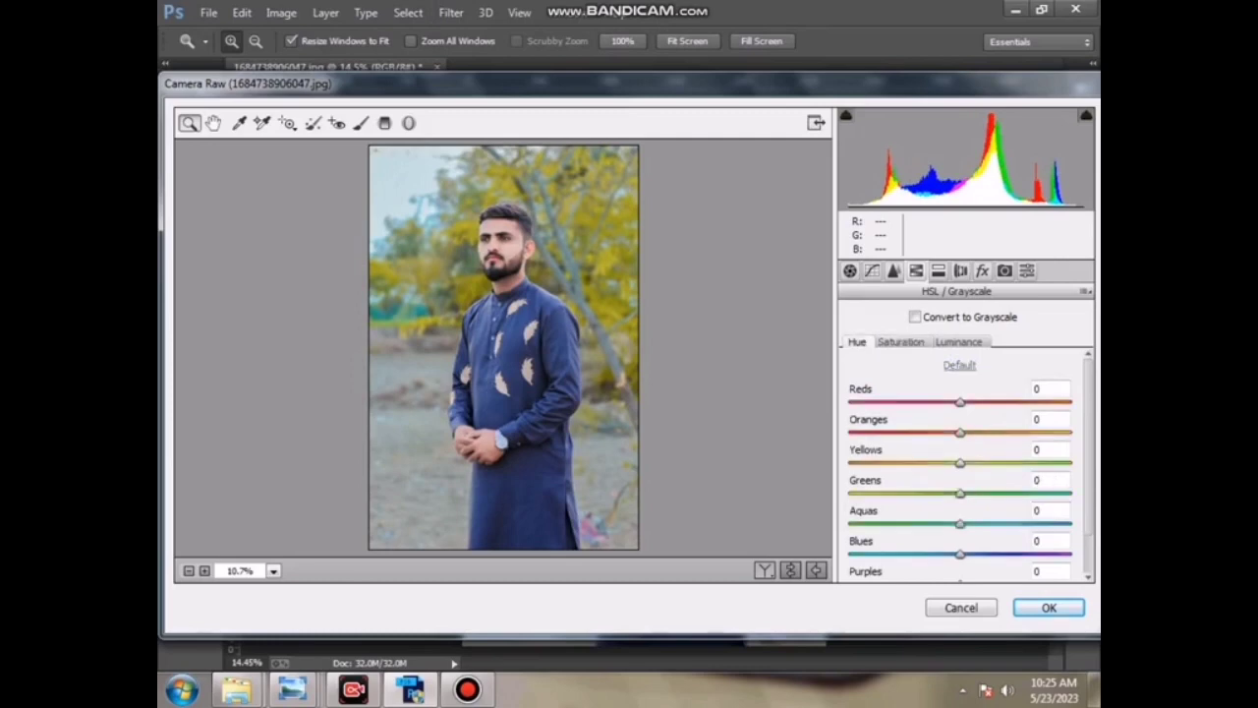
pyautogui.write('41')
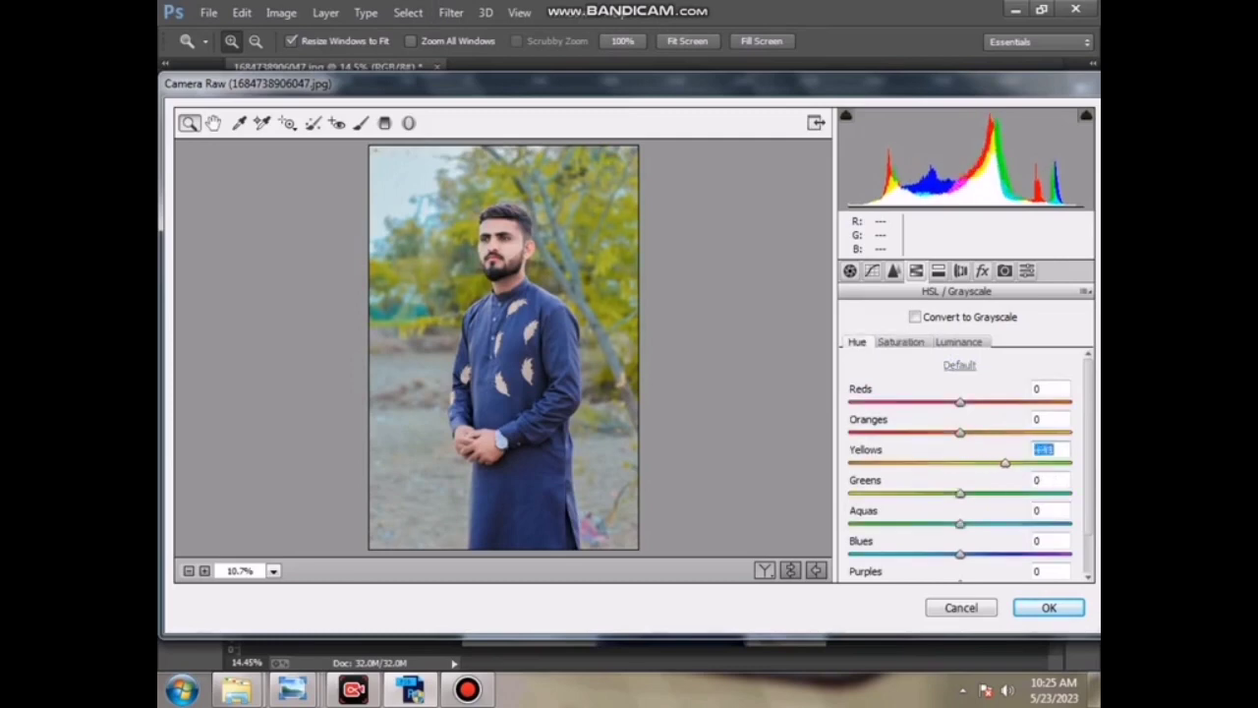
pyautogui.write('29')
pyautogui.press('Tab')
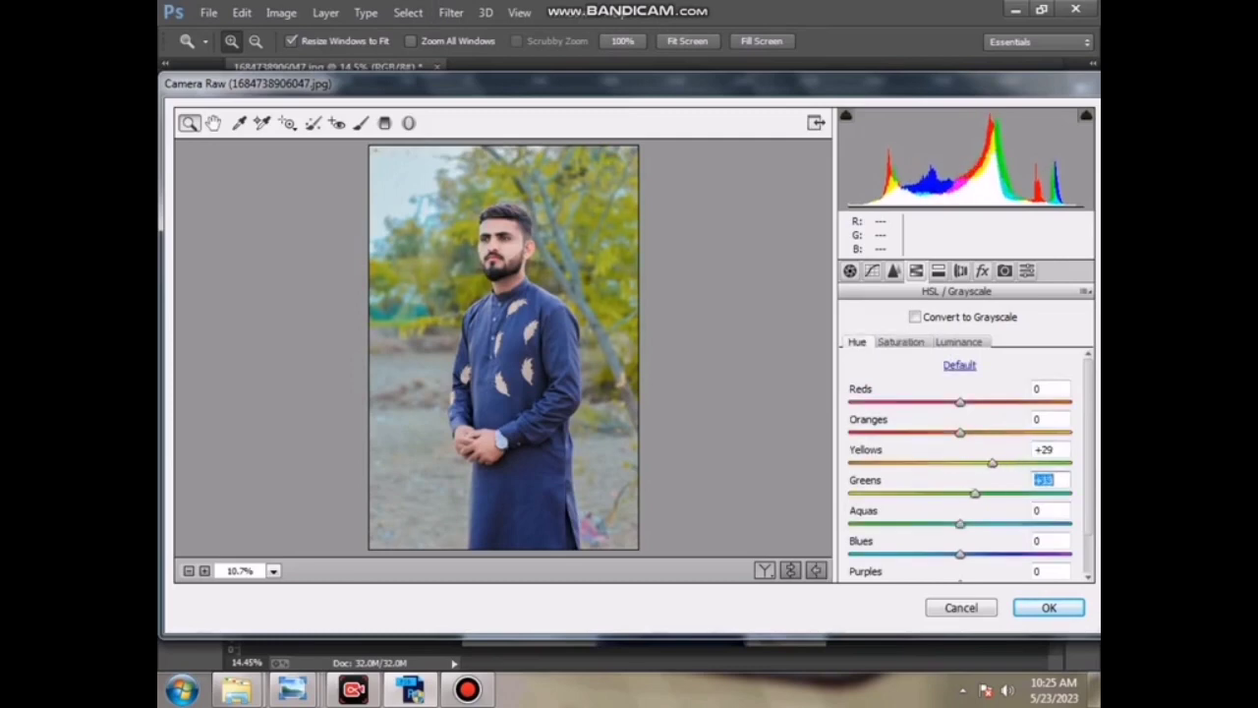
pyautogui.write('-13')
pyautogui.write('-27')
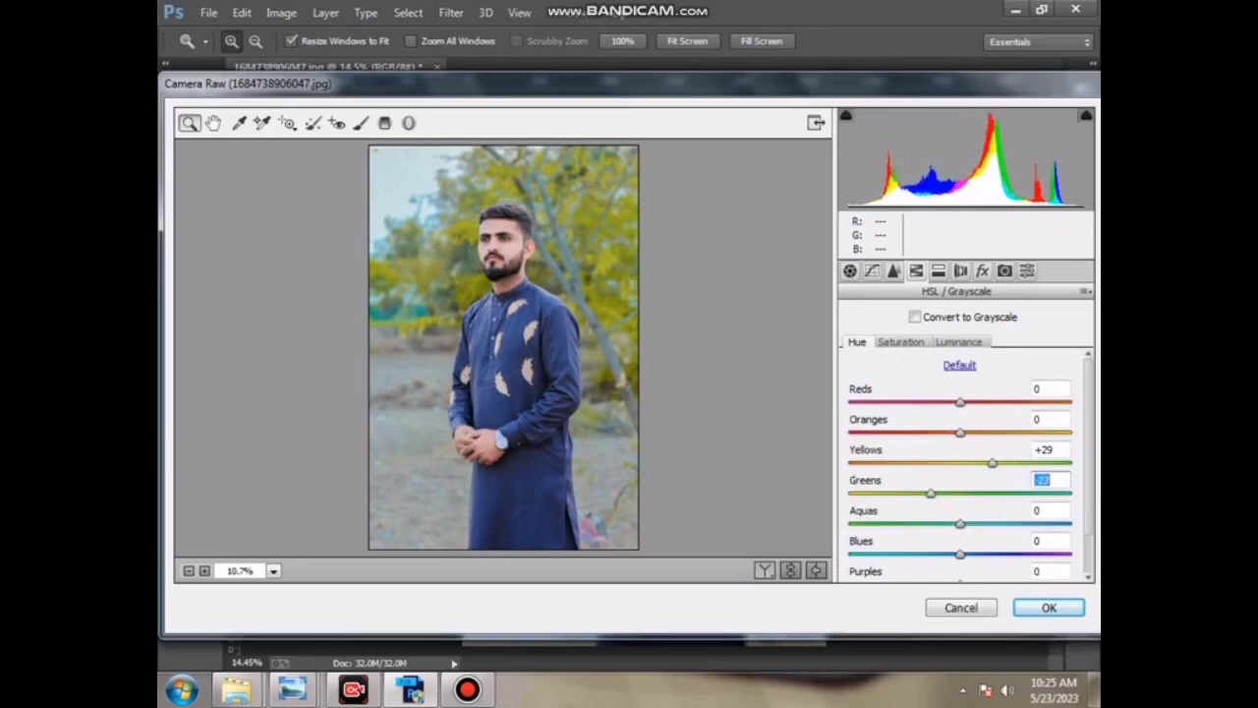
pyautogui.press('Tab')
pyautogui.write('28')
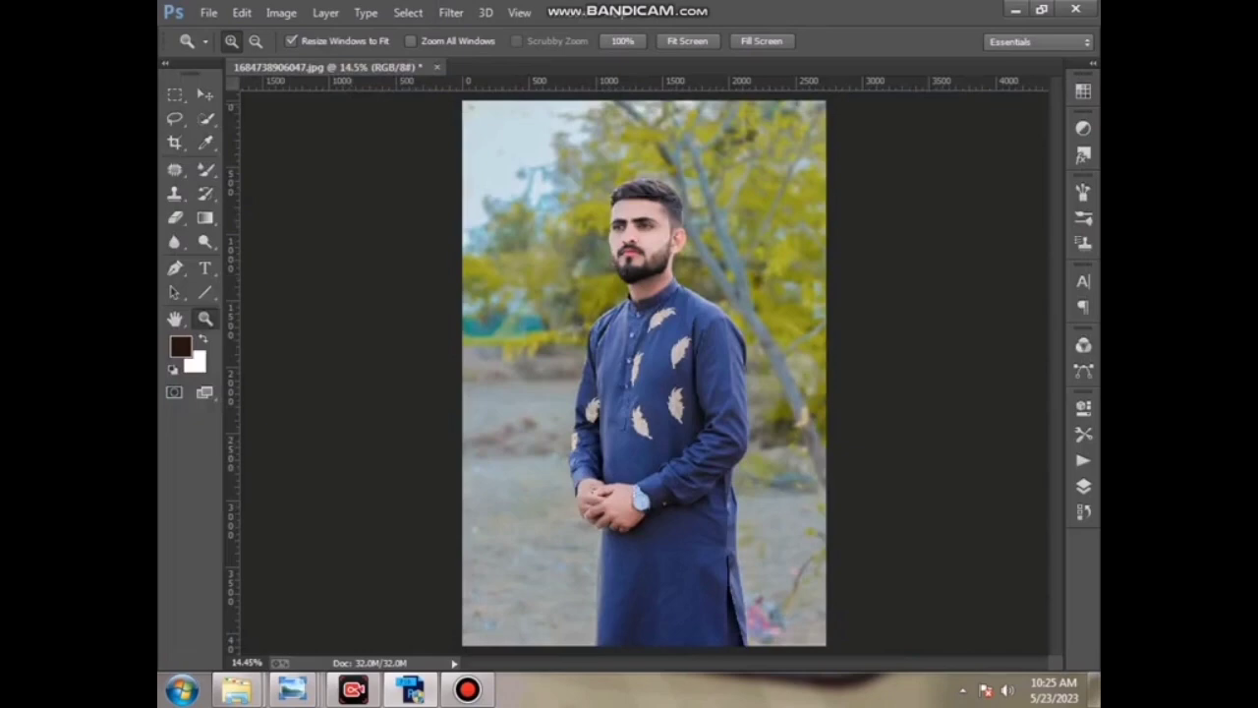
# Step: Open and close the Save for Web preview without exporting
pyautogui.click(208, 12)
pyautogui.click(246, 215)
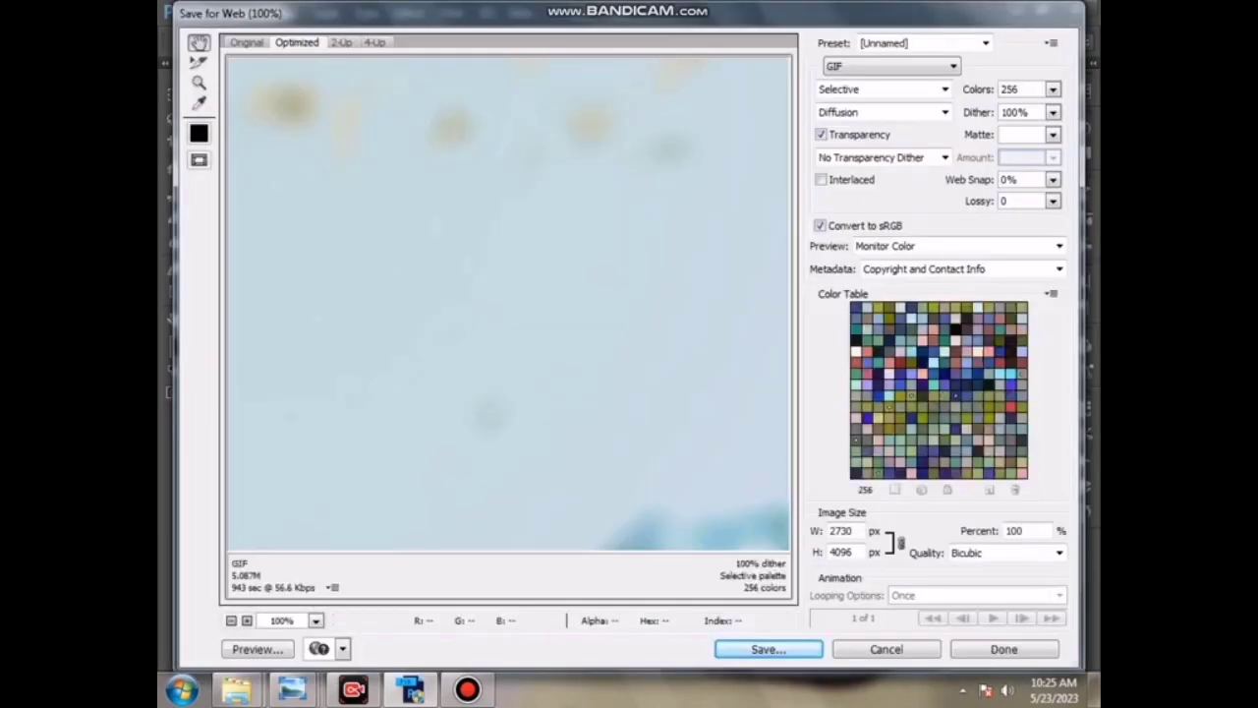
pyautogui.click(885, 648)
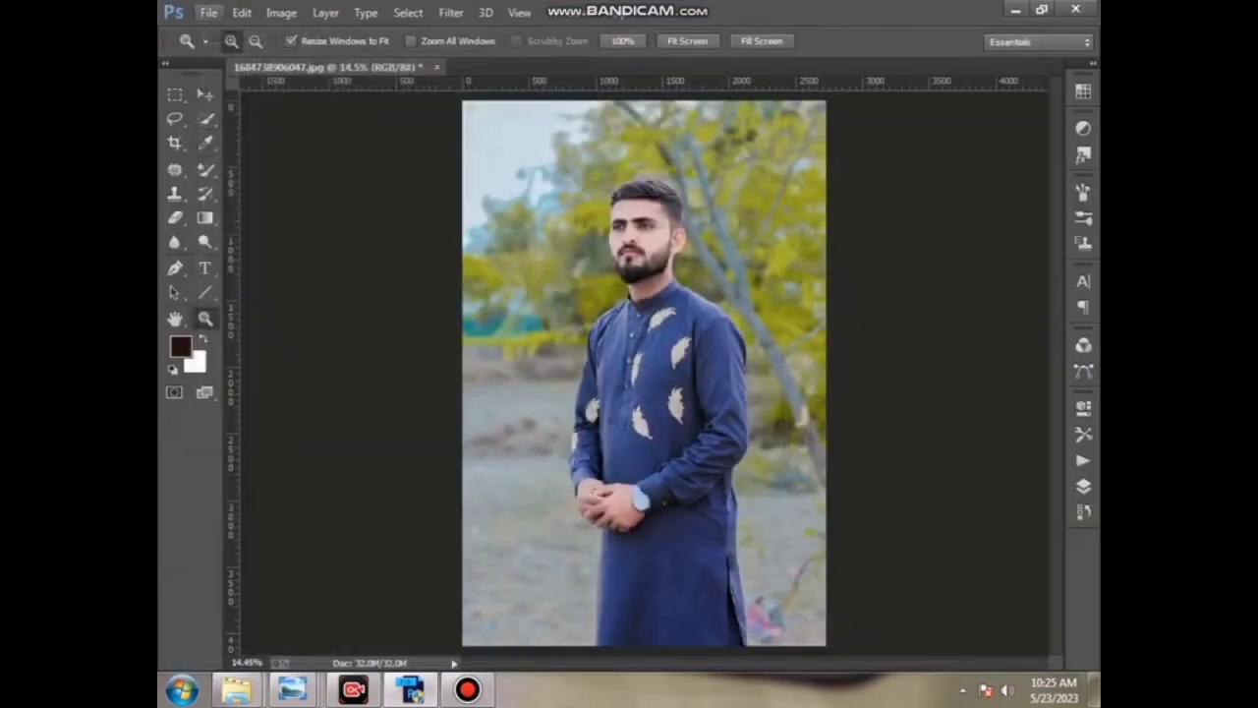
pyautogui.click(208, 12)
# Step: Start File > Place and scroll the Desktop file list down to the PNG logo
pyautogui.click(255, 277)
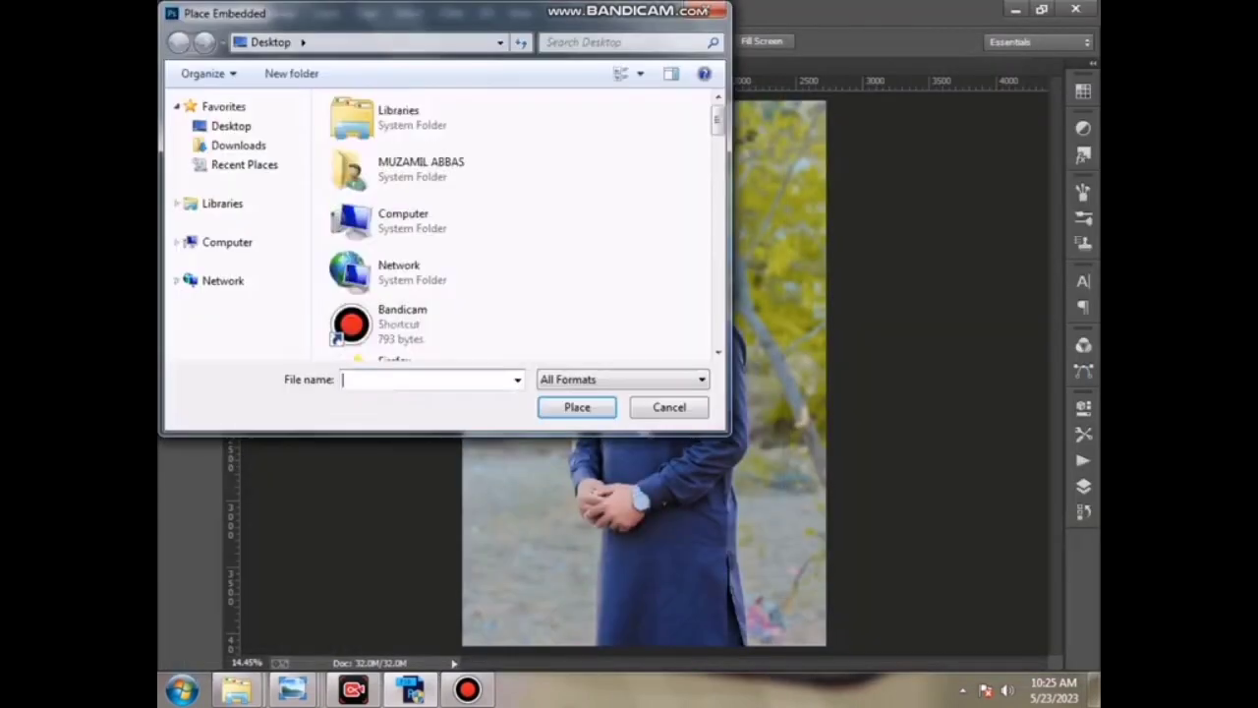
pyautogui.click(402, 323)
pyautogui.scroll(-5, 442, 270)
pyautogui.scroll(-3, 442, 270)
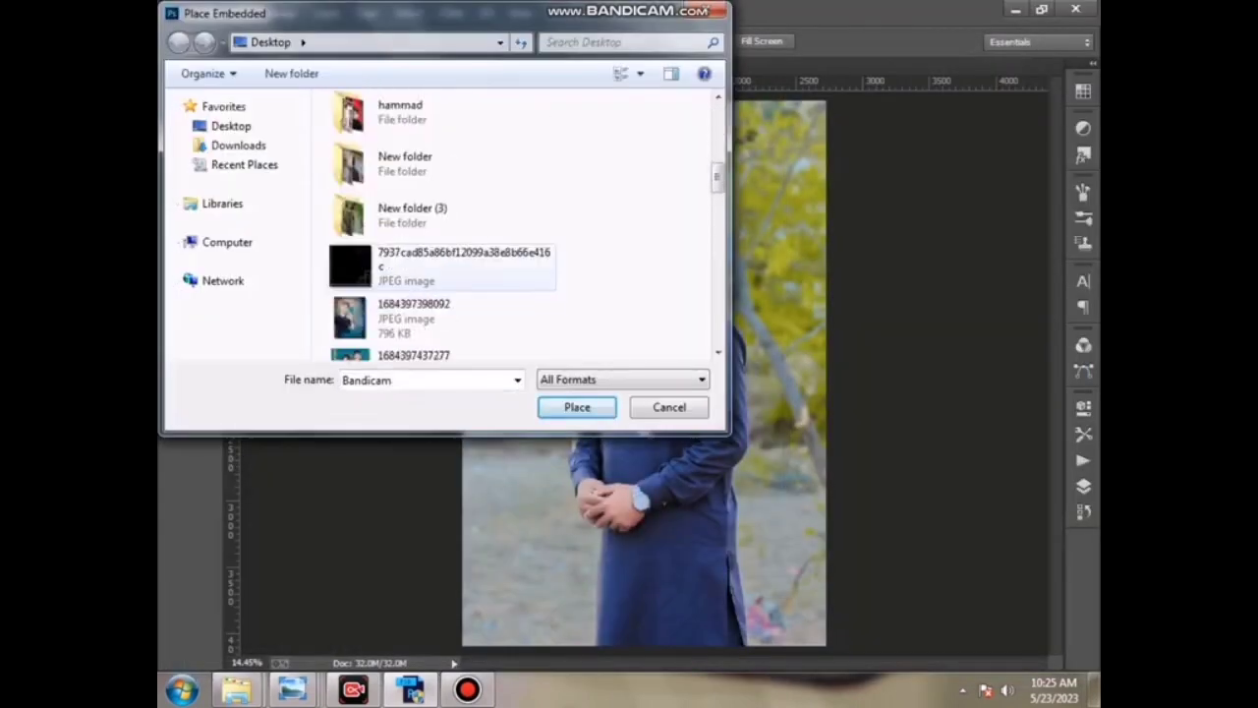
pyautogui.scroll(-3, 442, 271)
pyautogui.scroll(-3, 442, 295)
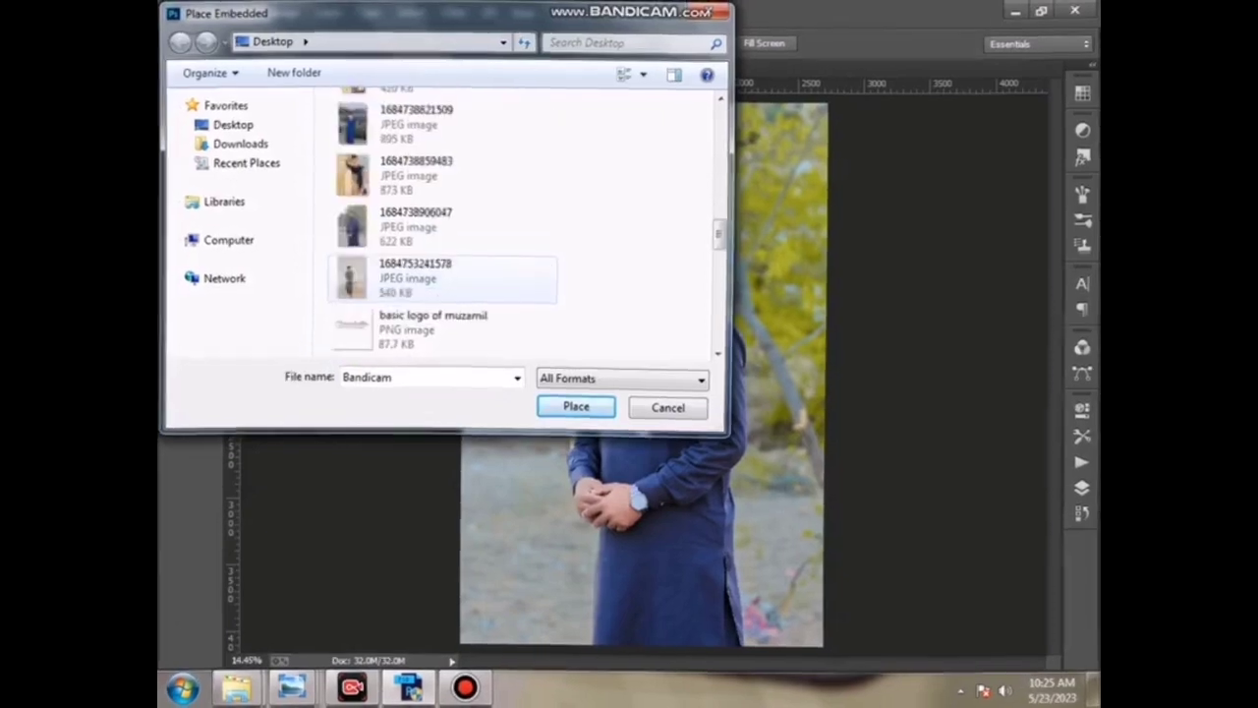